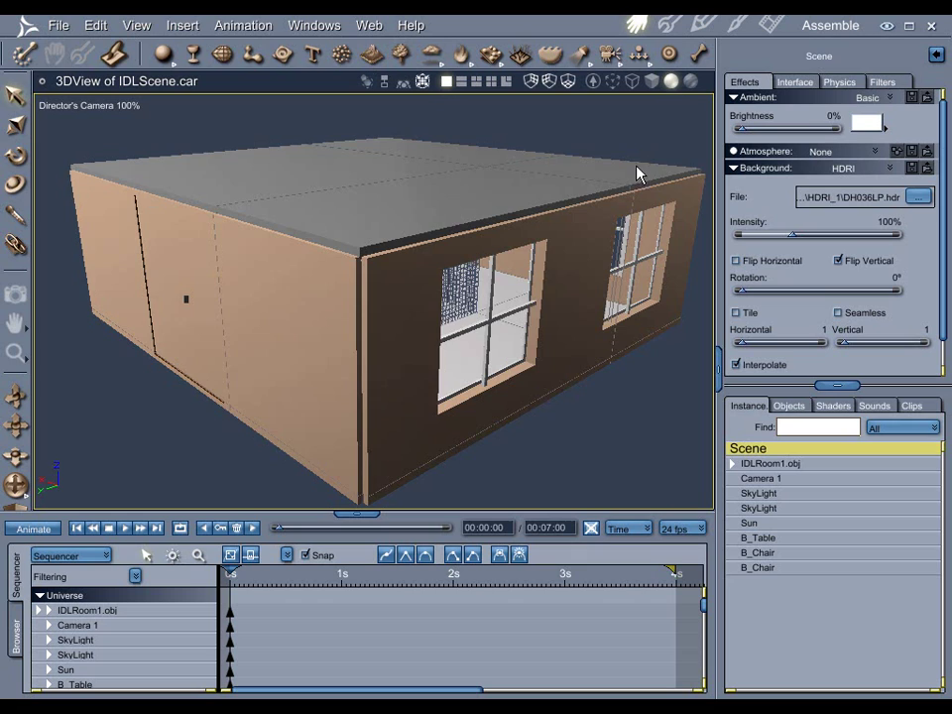
Step: Orbit to a corner view of the house and collapse the Sequencer so the 3D view fills the window
{"action": "middle_click_drag", "start_coordinate": [644, 230], "coordinate": [603, 244]}
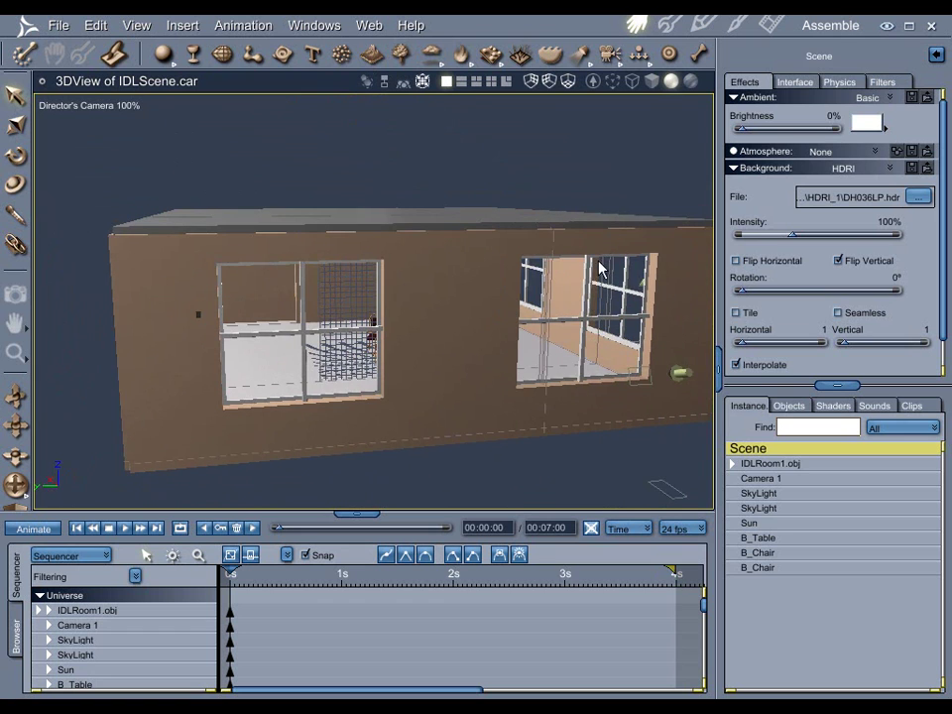
{"action": "middle_click_drag", "start_coordinate": [555, 308], "coordinate": [230, 208]}
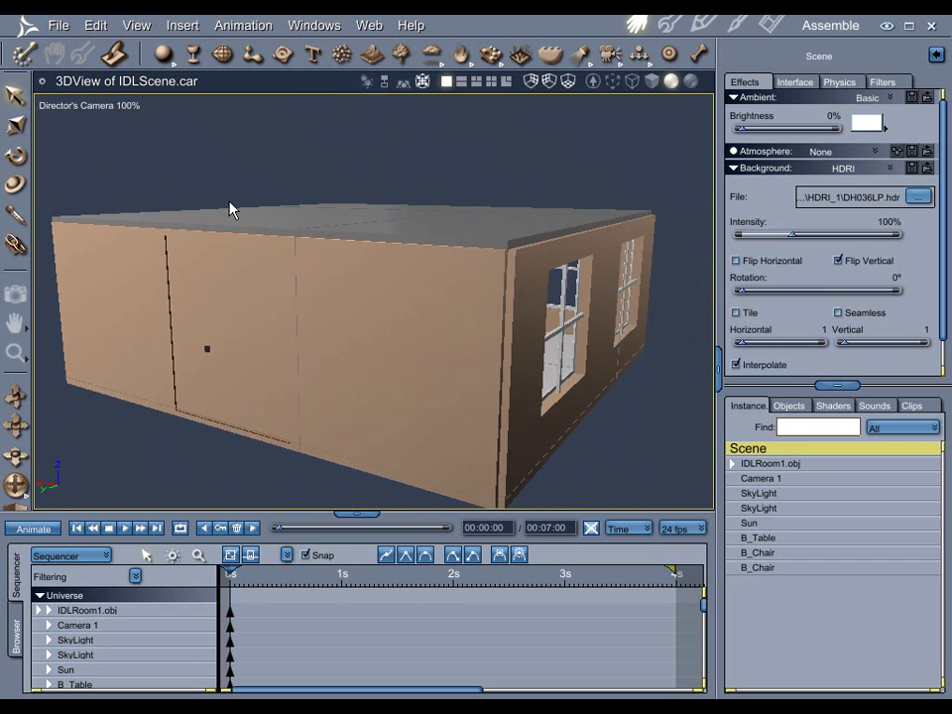
{"action": "left_click", "coordinate": [359, 513]}
Step: Preview the furnished room through Camera 1, then switch back to Director's Camera
{"action": "left_click", "coordinate": [63, 106]}
{"action": "left_click", "coordinate": [67, 122]}
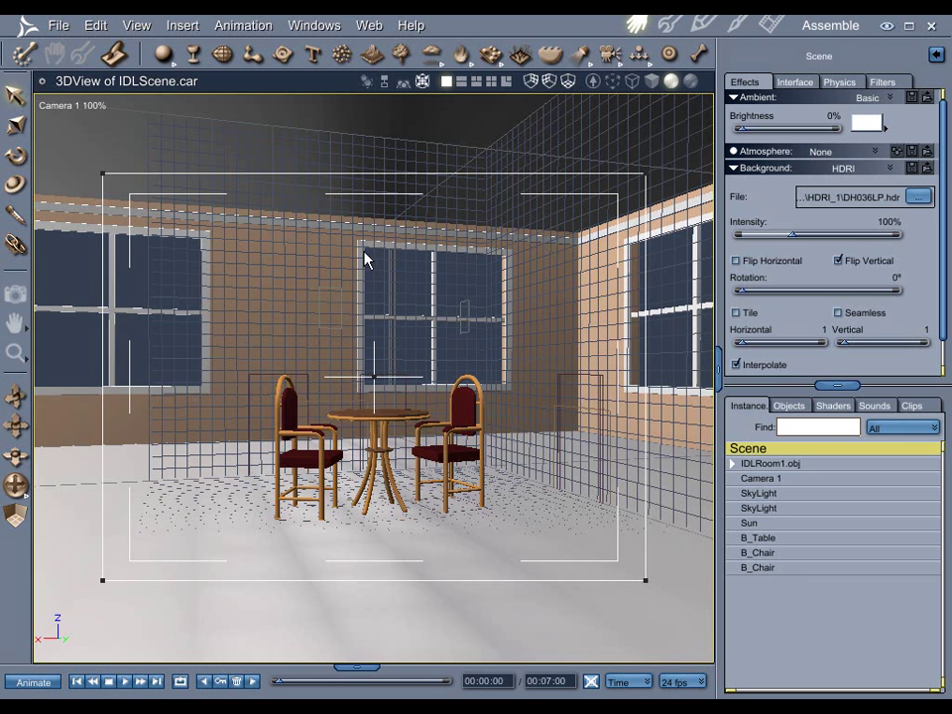
{"action": "left_click", "coordinate": [71, 107]}
{"action": "left_click", "coordinate": [87, 220]}
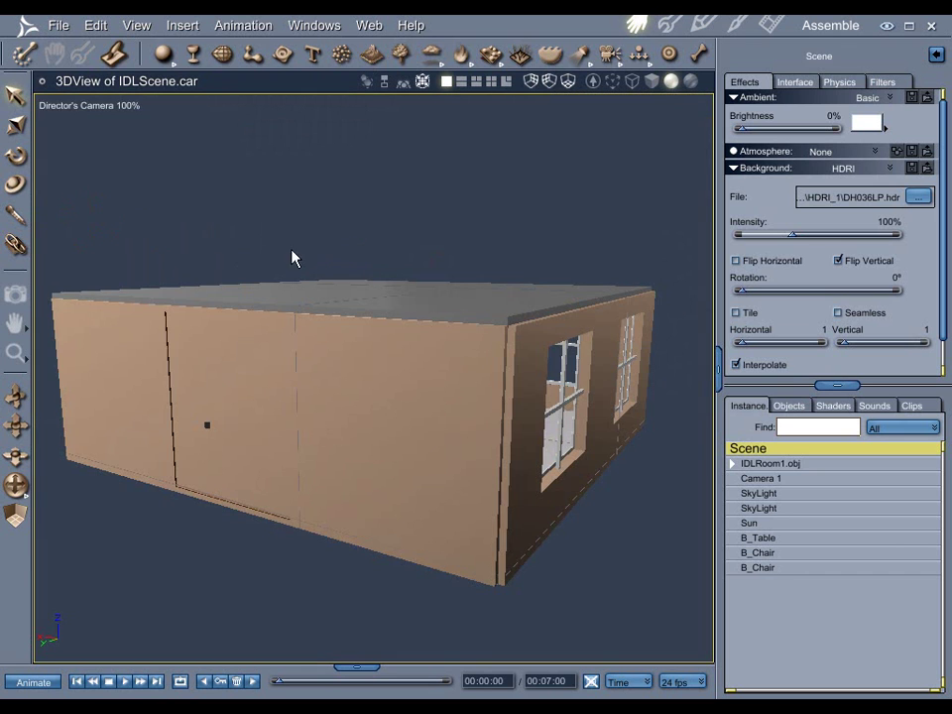
{"action": "left_click_drag", "start_coordinate": [545, 232], "coordinate": [451, 254]}
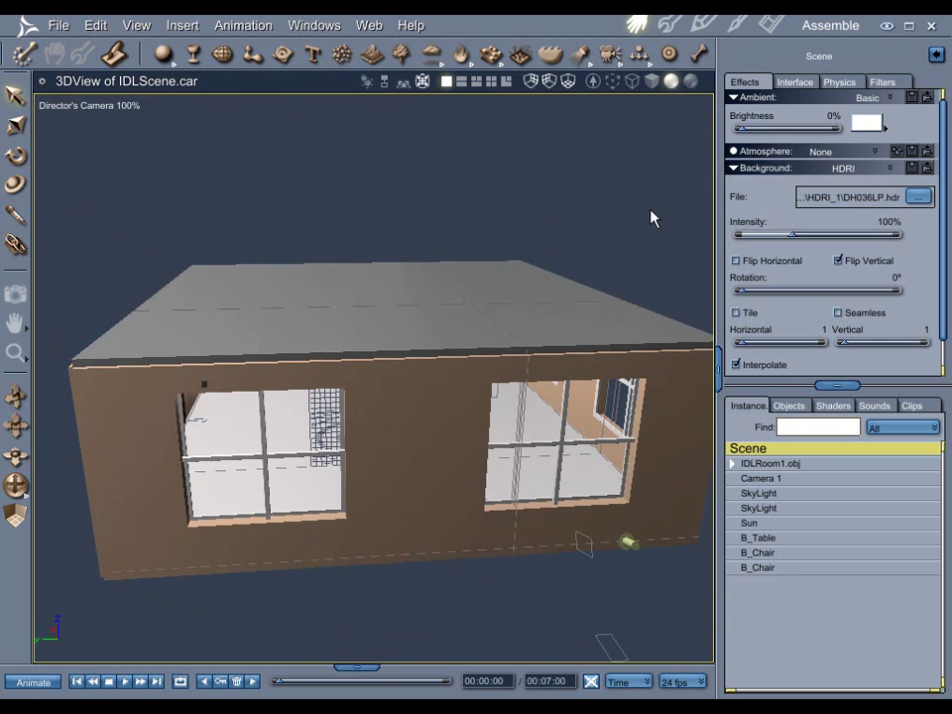
{"action": "left_click", "coordinate": [774, 23]}
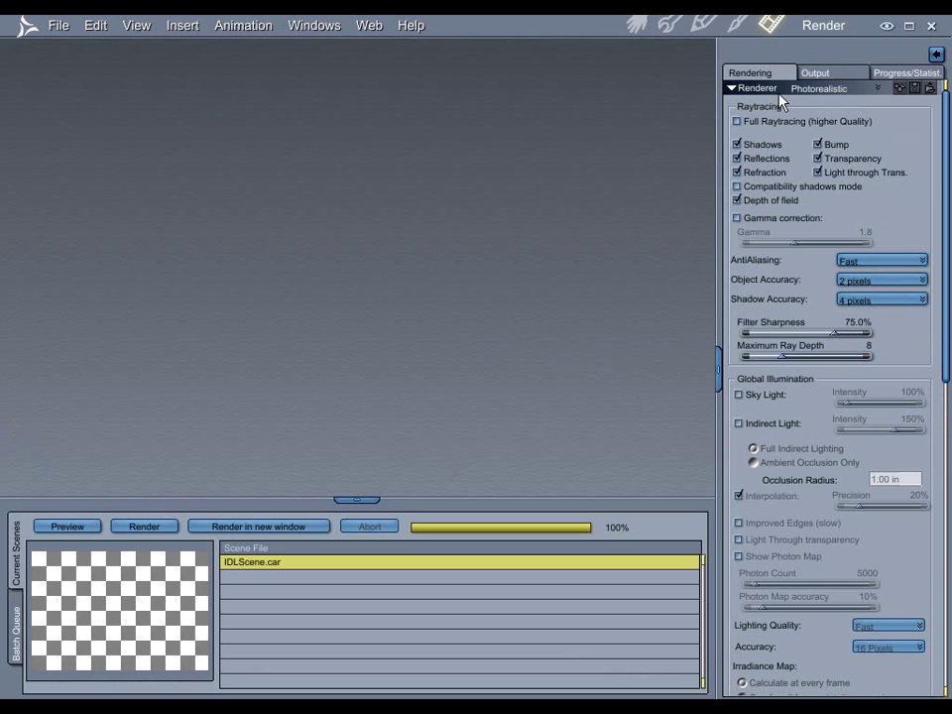
{"action": "left_click", "coordinate": [752, 423]}
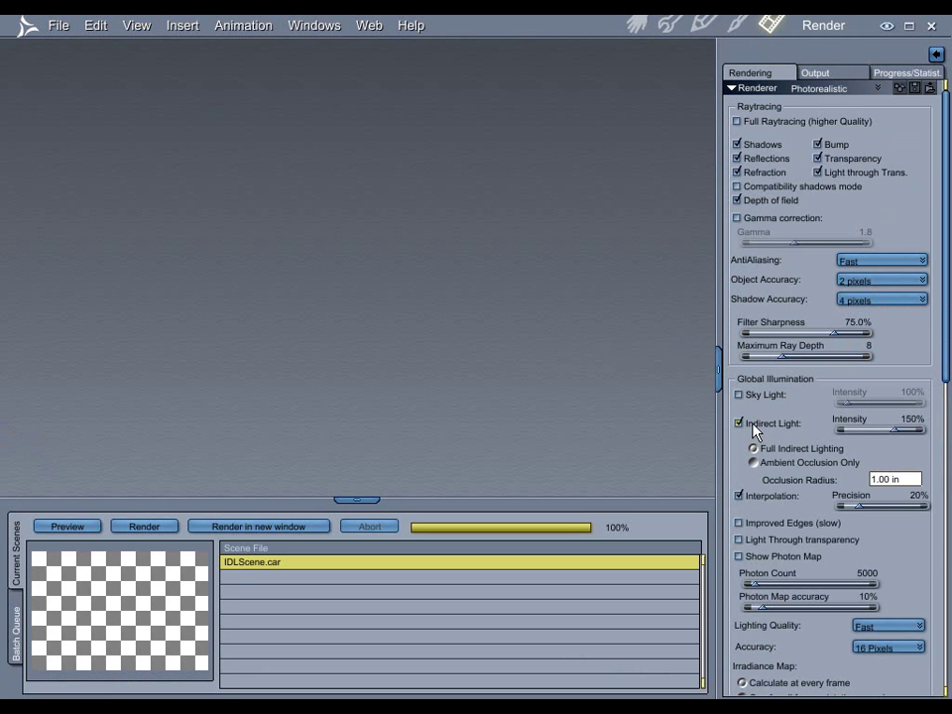
{"action": "left_click", "coordinate": [753, 424]}
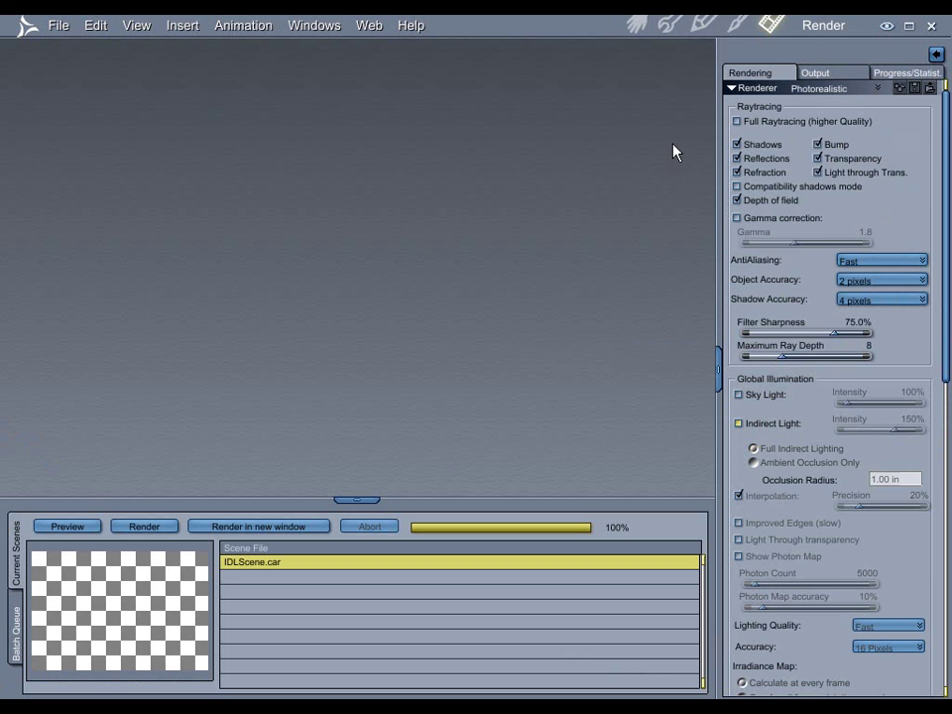
{"action": "left_click", "coordinate": [638, 24]}
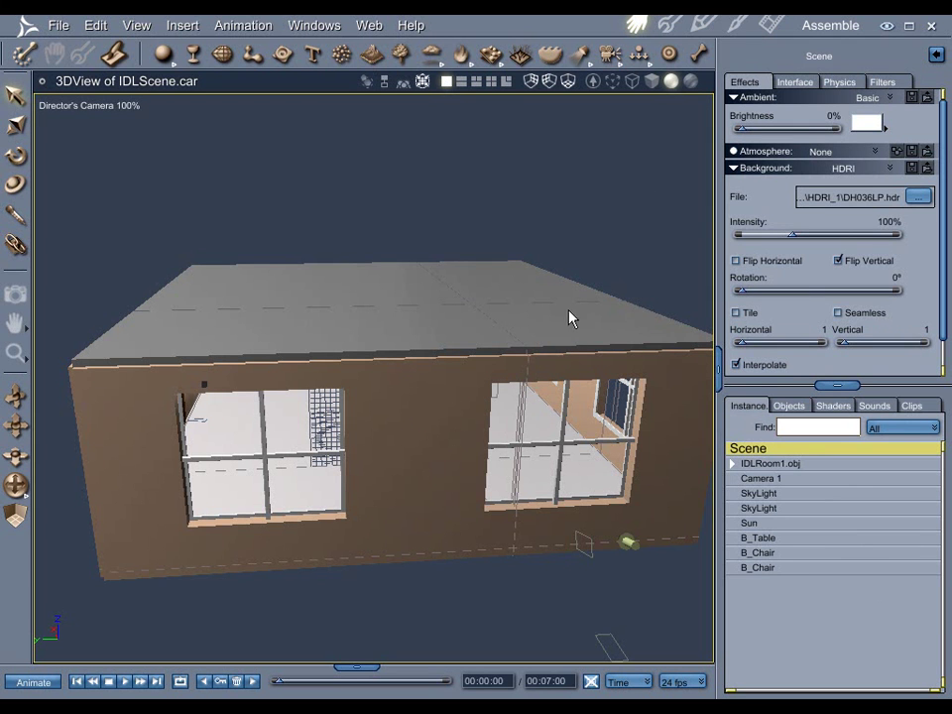
{"action": "mouse_move", "coordinate": [593, 307]}
{"action": "middle_mouse_down"}
{"action": "mouse_move", "coordinate": [577, 292]}
{"action": "mouse_move", "coordinate": [527, 289]}
{"action": "mouse_move", "coordinate": [452, 289]}
{"action": "mouse_move", "coordinate": [444, 302]}
{"action": "mouse_move", "coordinate": [599, 288]}
{"action": "middle_mouse_up"}
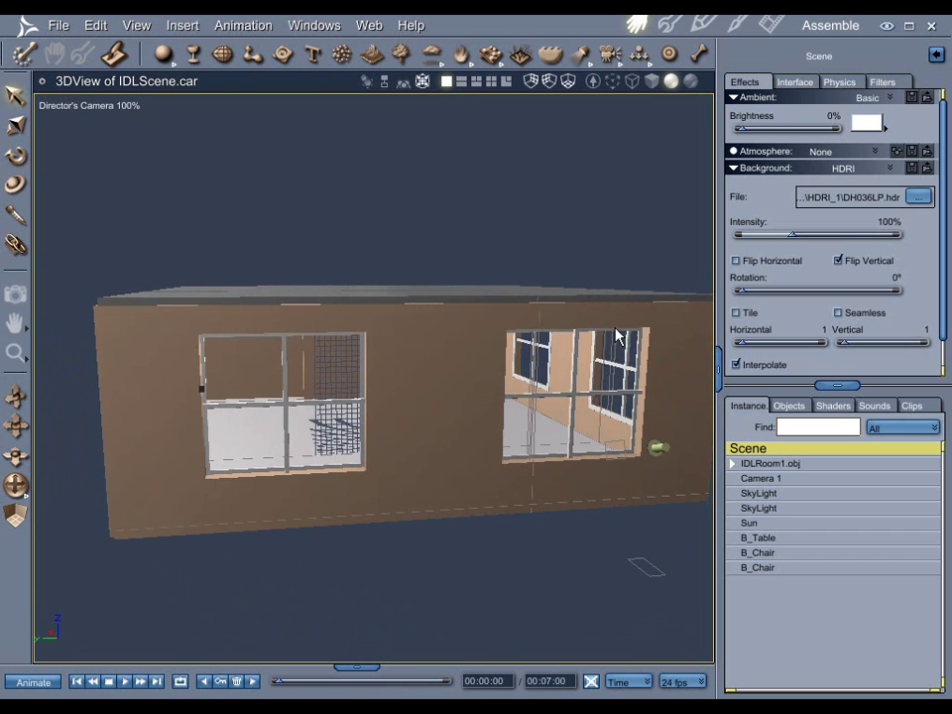
{"action": "middle_click_drag", "start_coordinate": [600, 324], "coordinate": [634, 346]}
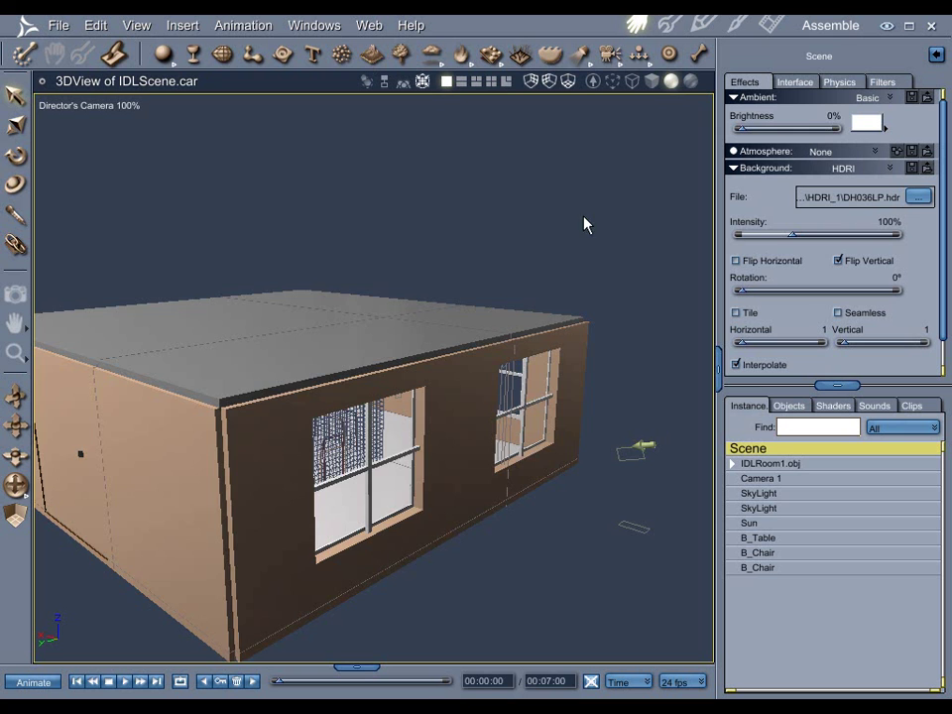
{"action": "middle_click_drag", "start_coordinate": [585, 224], "coordinate": [634, 303]}
{"action": "left_click", "coordinate": [15, 295]}
{"action": "left_click_drag", "start_coordinate": [302, 169], "coordinate": [714, 536]}
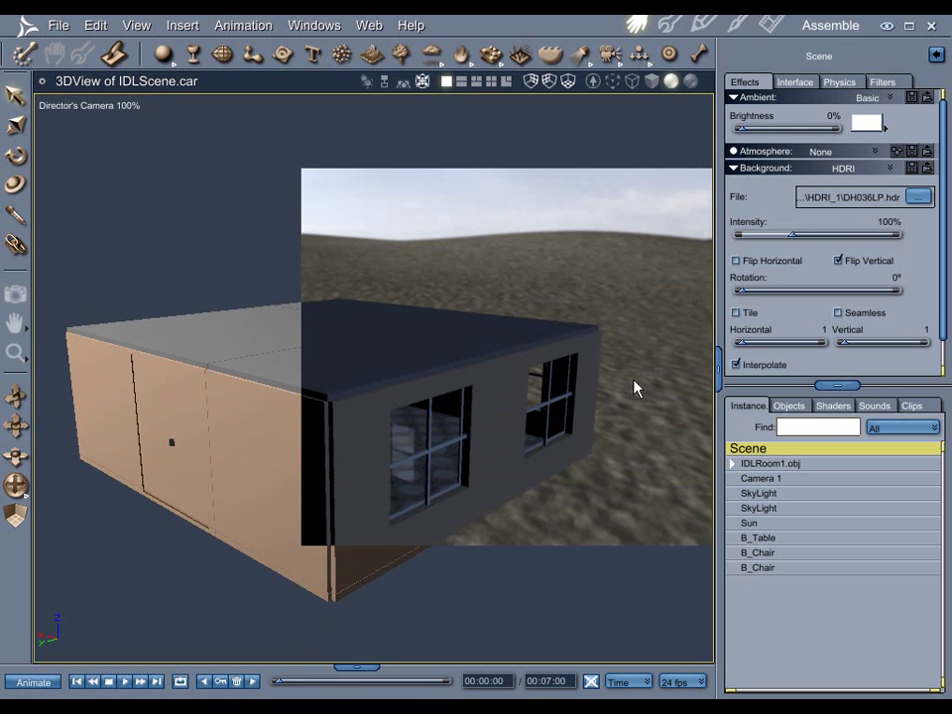
{"action": "middle_click_drag", "start_coordinate": [635, 388], "coordinate": [681, 449]}
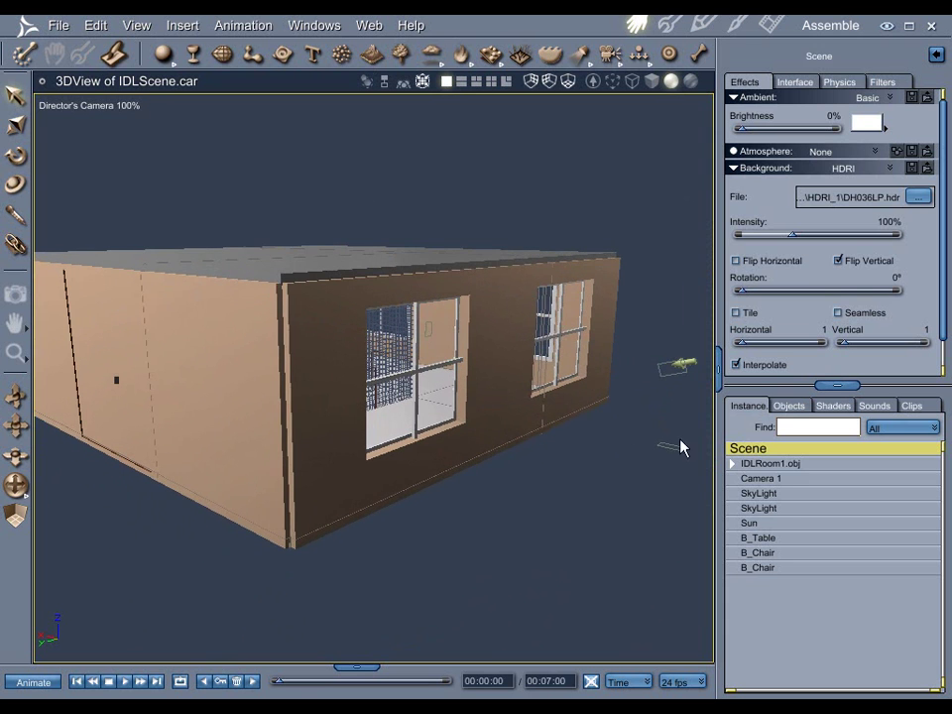
Step: Inspect both SkyLight lights and the Scene background settings while orbiting around the house
{"action": "left_click", "coordinate": [782, 493]}
{"action": "left_click", "coordinate": [779, 509]}
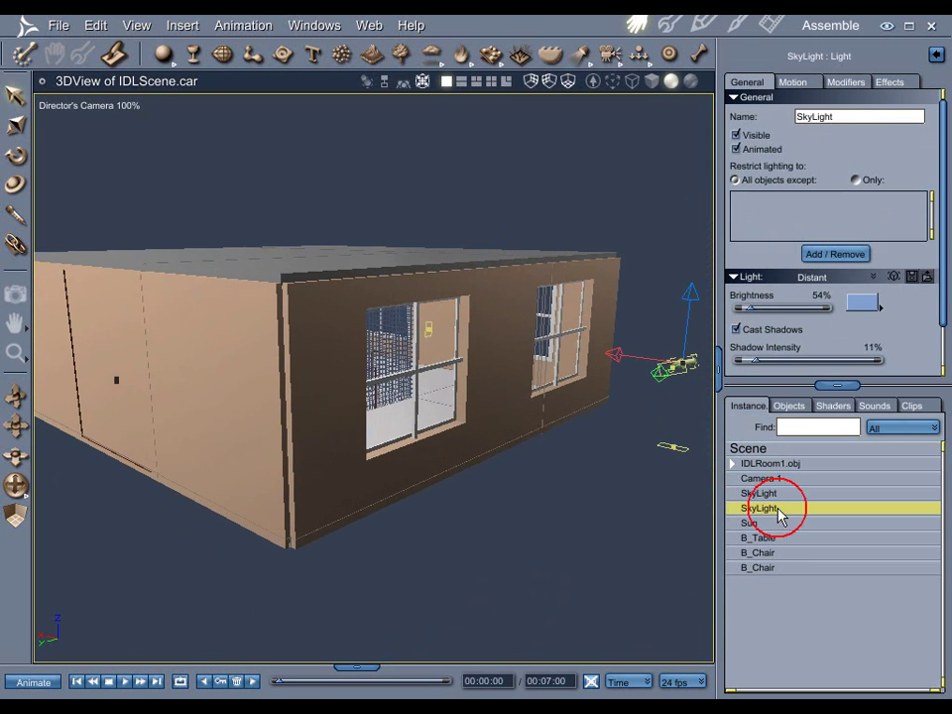
{"action": "left_click", "coordinate": [786, 493]}
{"action": "middle_click_drag", "start_coordinate": [595, 417], "coordinate": [516, 407]}
{"action": "middle_click_drag", "start_coordinate": [355, 385], "coordinate": [495, 400]}
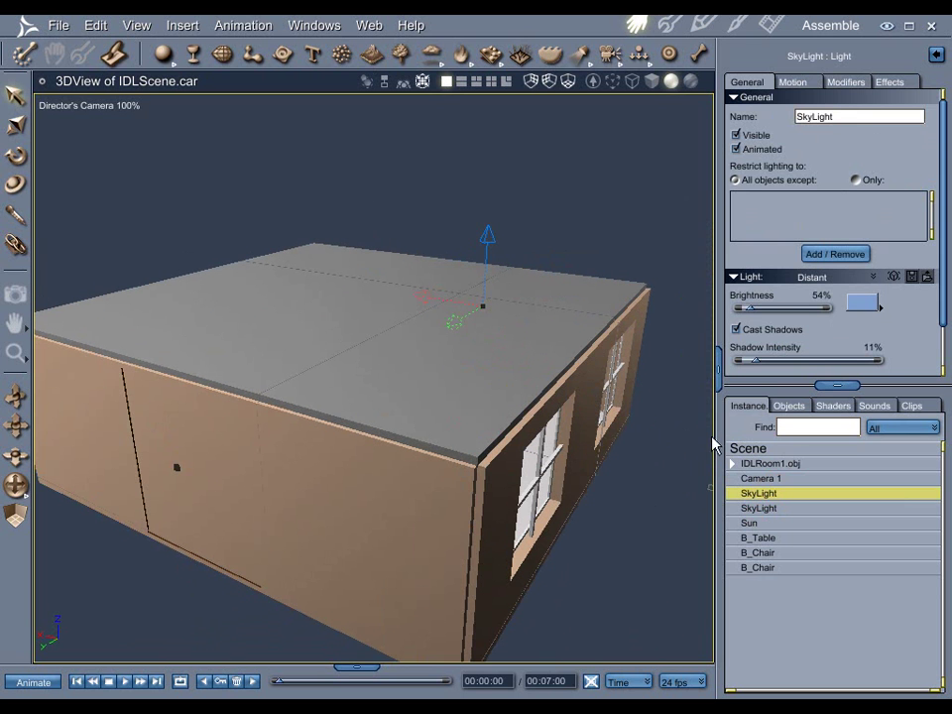
{"action": "left_click", "coordinate": [754, 453]}
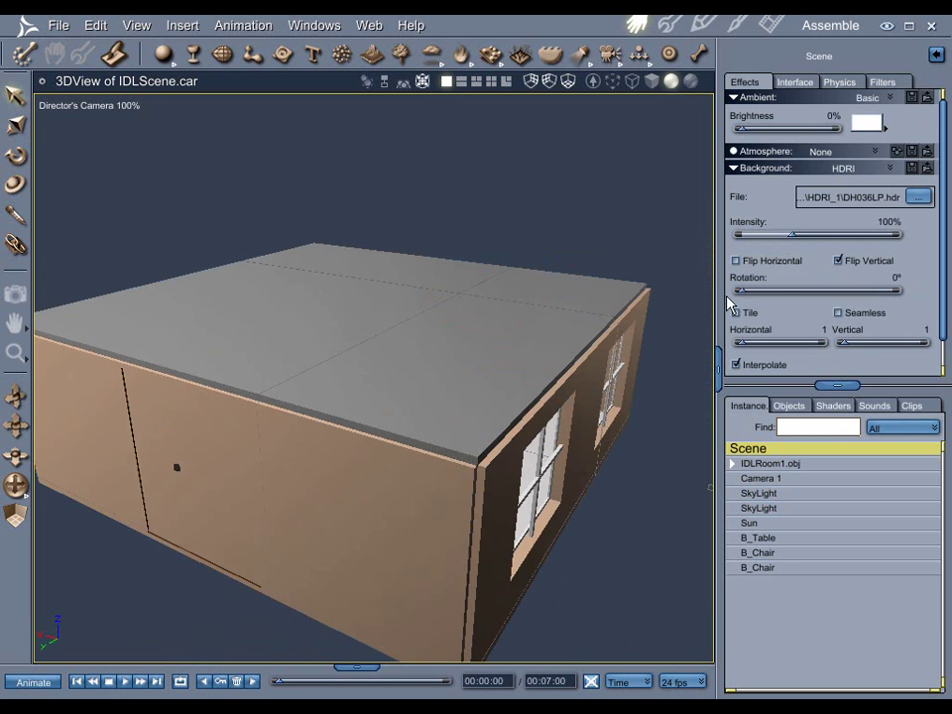
Step: Recheck both SkyLights, spot-render the sky at the upper right, and bring up the Render room
{"action": "left_click_drag", "start_coordinate": [655, 300], "coordinate": [629, 289]}
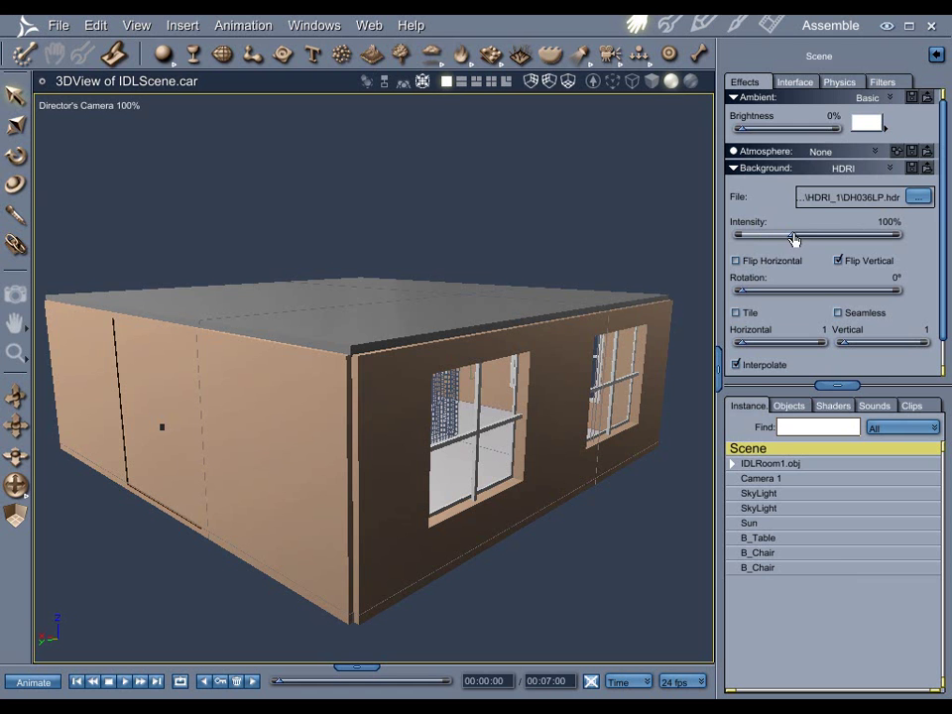
{"action": "left_click", "coordinate": [792, 508]}
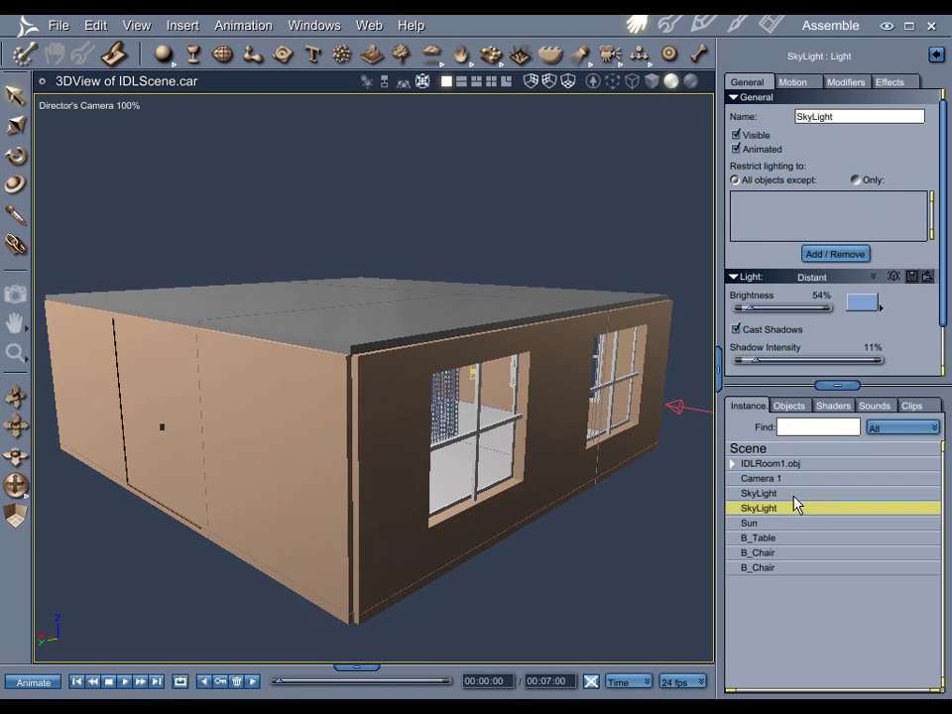
{"action": "left_click", "coordinate": [793, 494]}
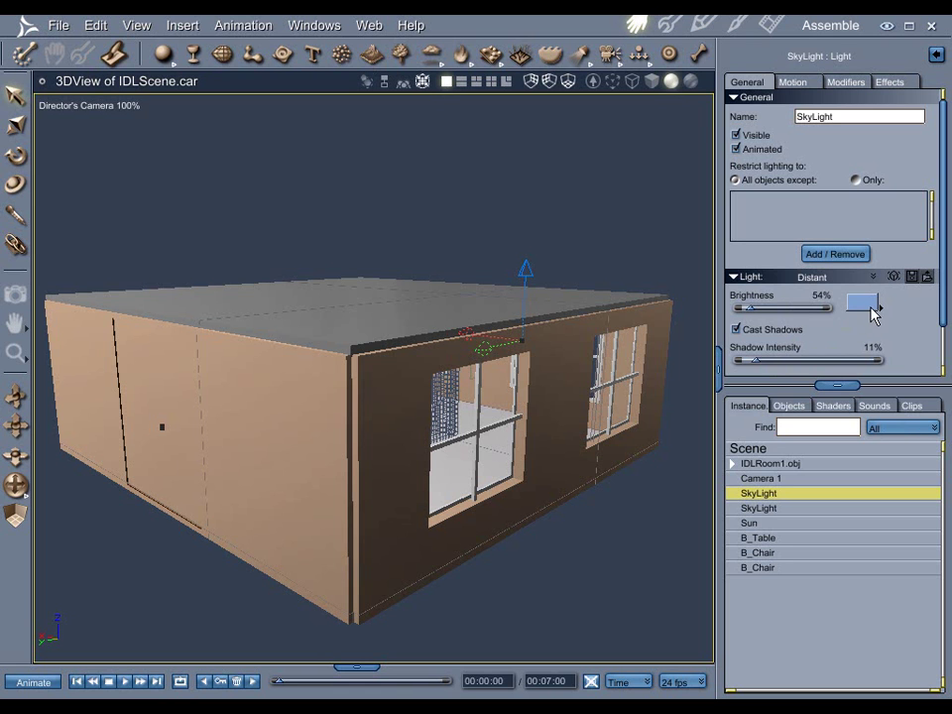
{"action": "left_click_drag", "start_coordinate": [534, 110], "coordinate": [704, 232]}
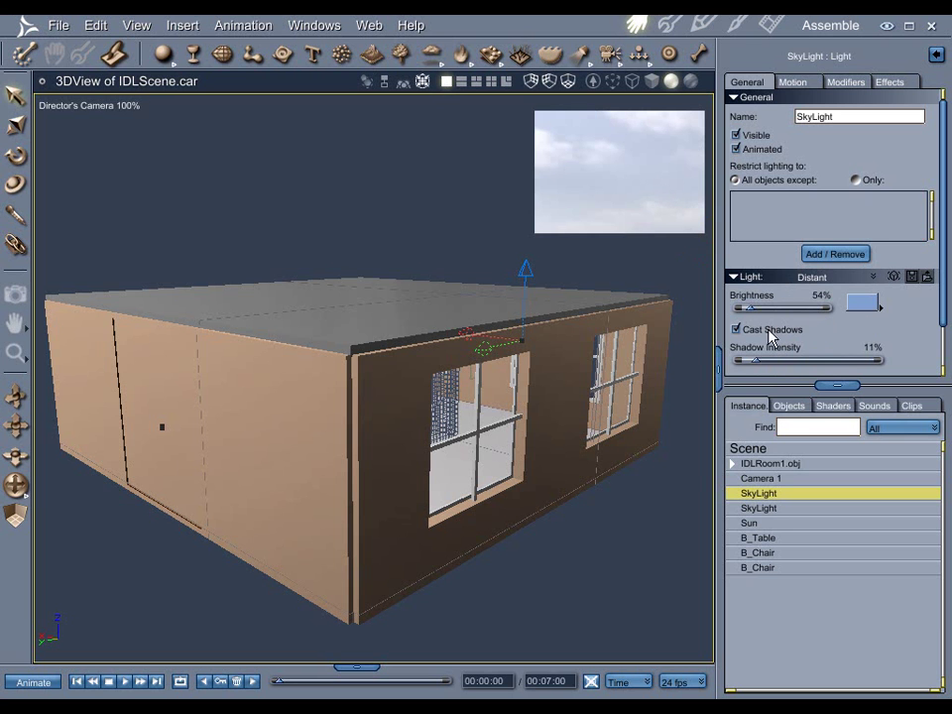
{"action": "left_click", "coordinate": [770, 22]}
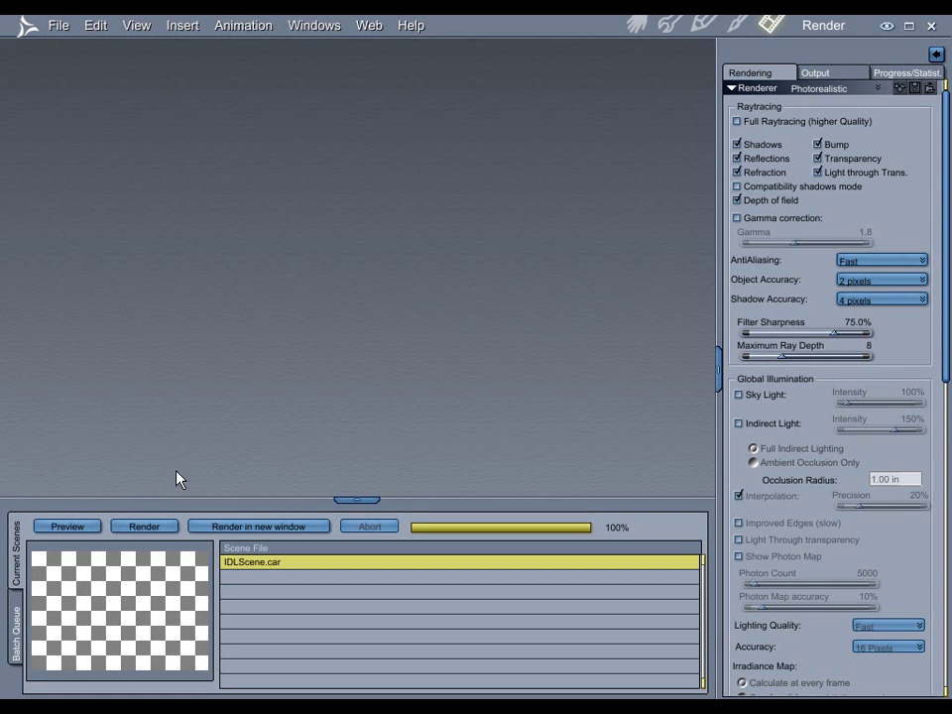
Step: Render the dim interior with table and chairs as Doc3.bmp, then return to the Assemble room
{"action": "left_click", "coordinate": [139, 527]}
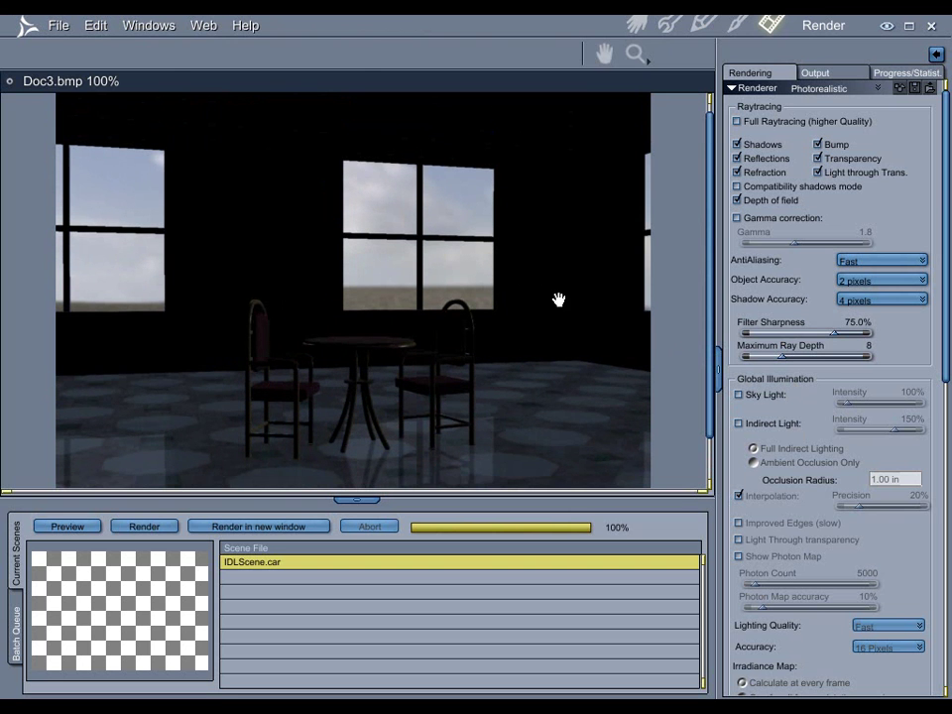
{"action": "key", "text": "ctrl+1"}
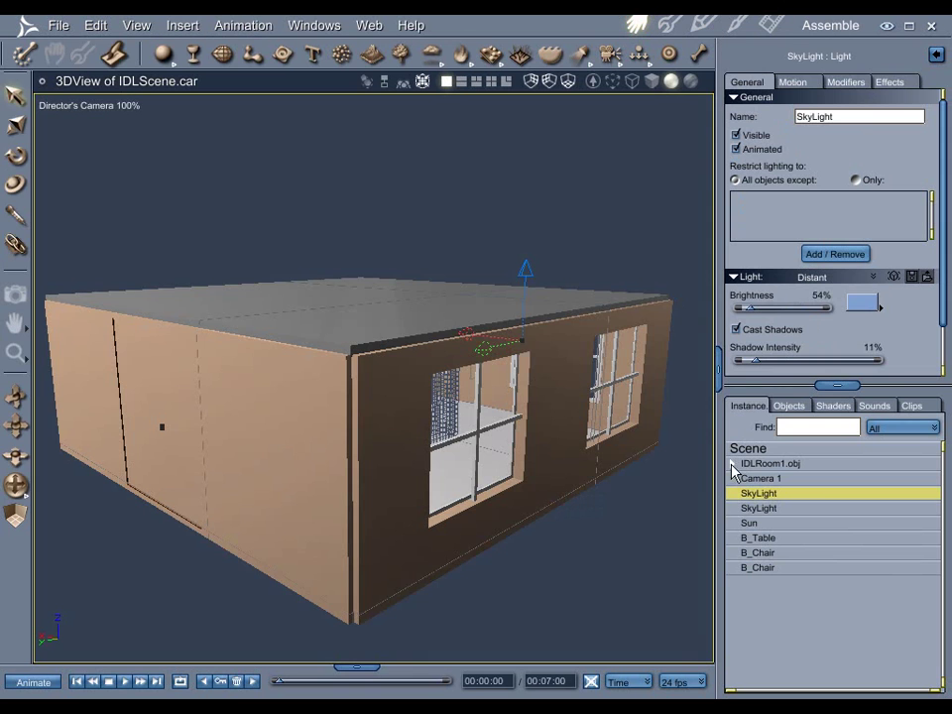
Step: Make the Sun light visible and frame the view on it
{"action": "left_click", "coordinate": [754, 522]}
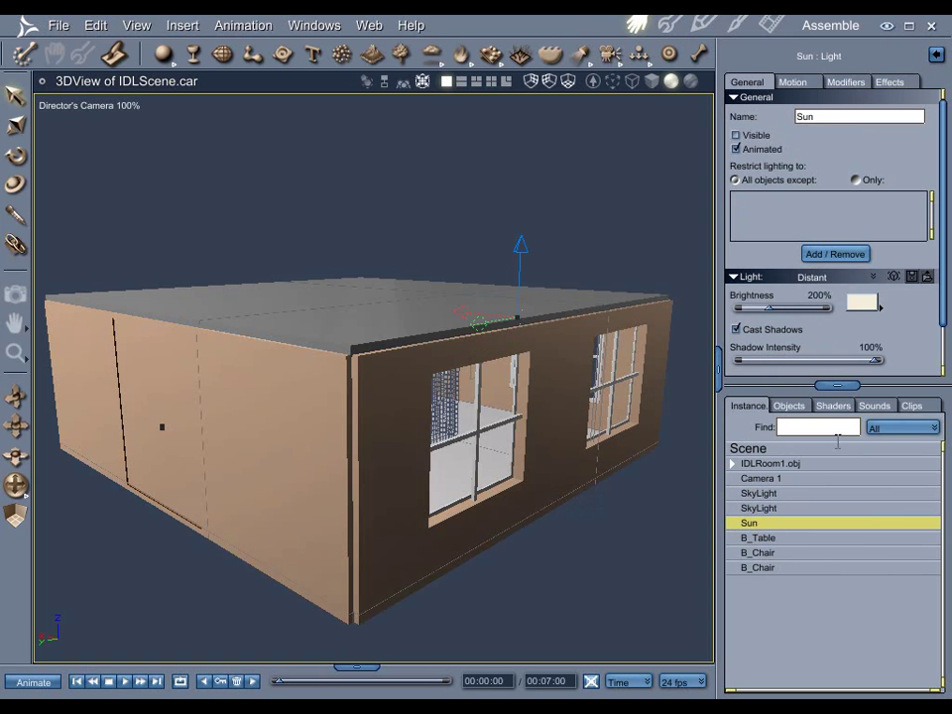
{"action": "left_click", "coordinate": [736, 135]}
{"action": "left_click_drag", "start_coordinate": [674, 292], "coordinate": [373, 411]}
{"action": "key", "text": "ctrl+shift+f"}
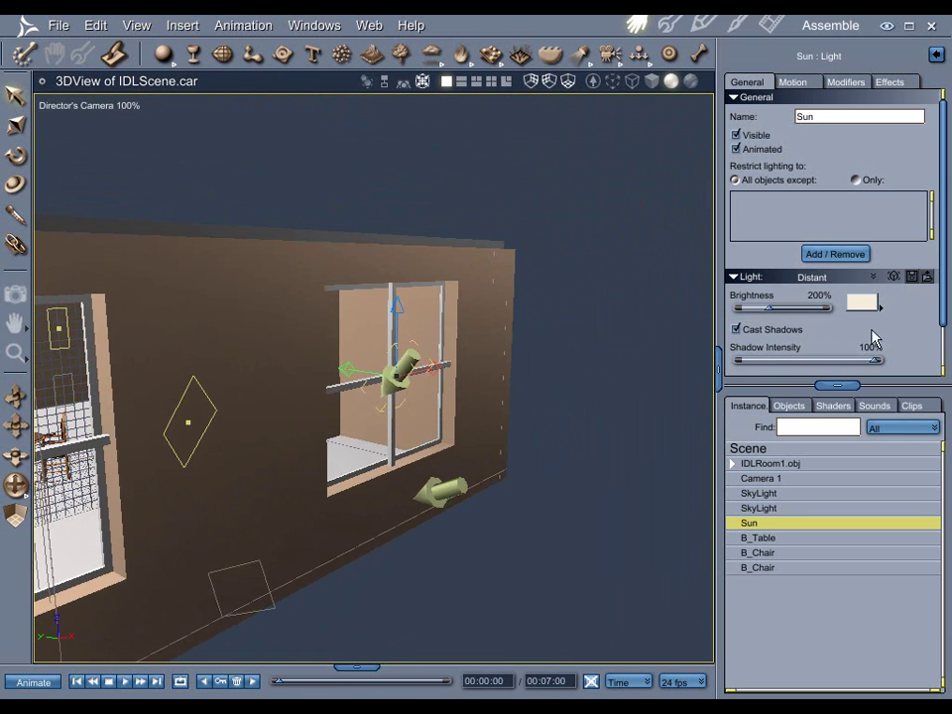
Step: Review the Sun's shadow effect settings, then return to the Render room
{"action": "left_click", "coordinate": [886, 81]}
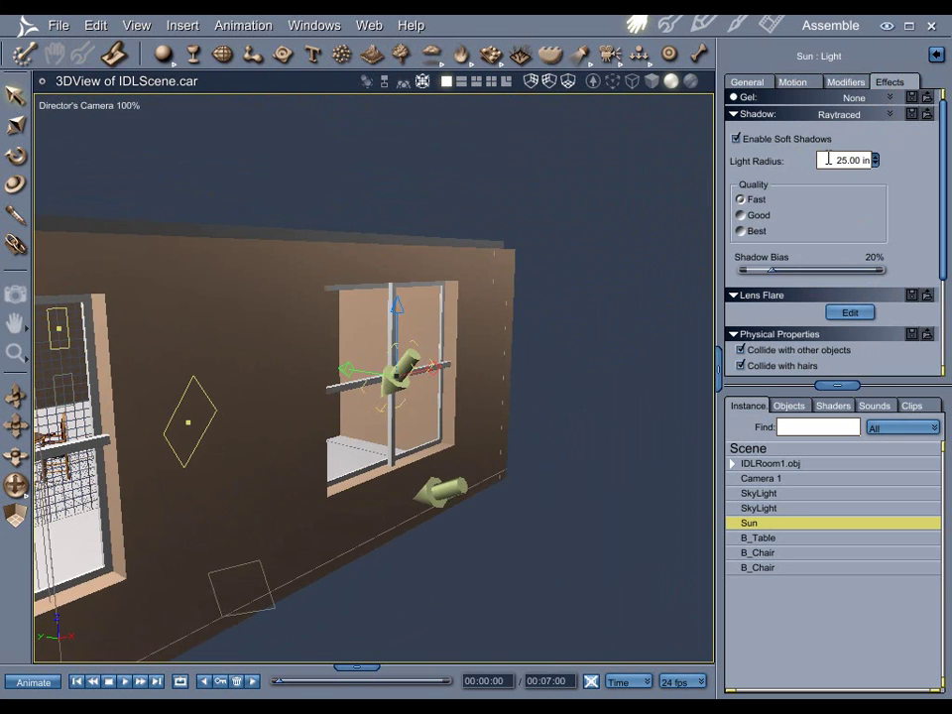
{"action": "left_click", "coordinate": [750, 82]}
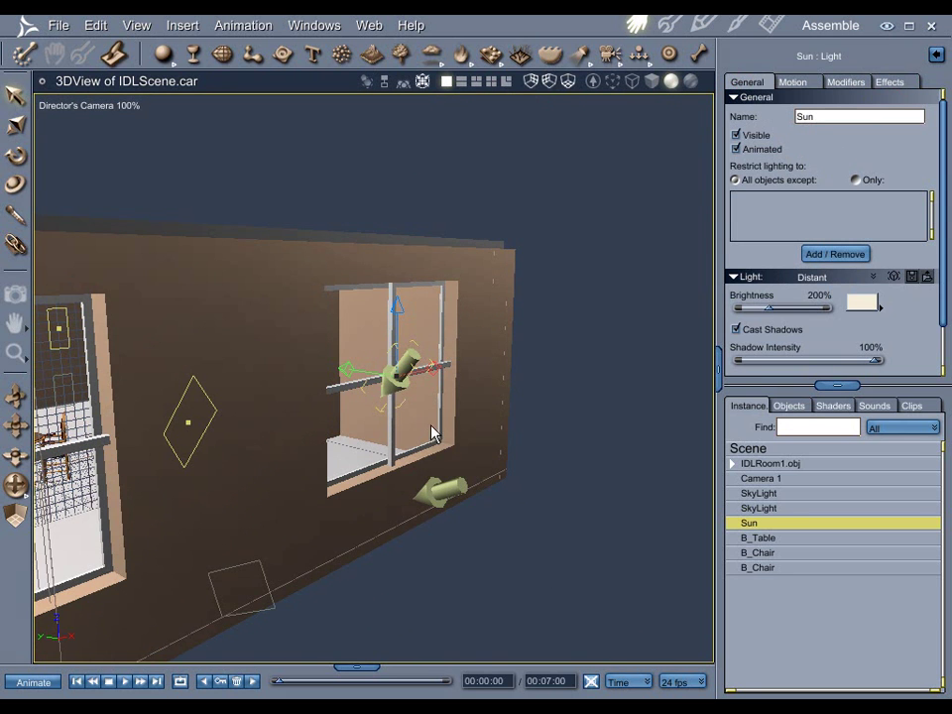
{"action": "left_click", "coordinate": [771, 22]}
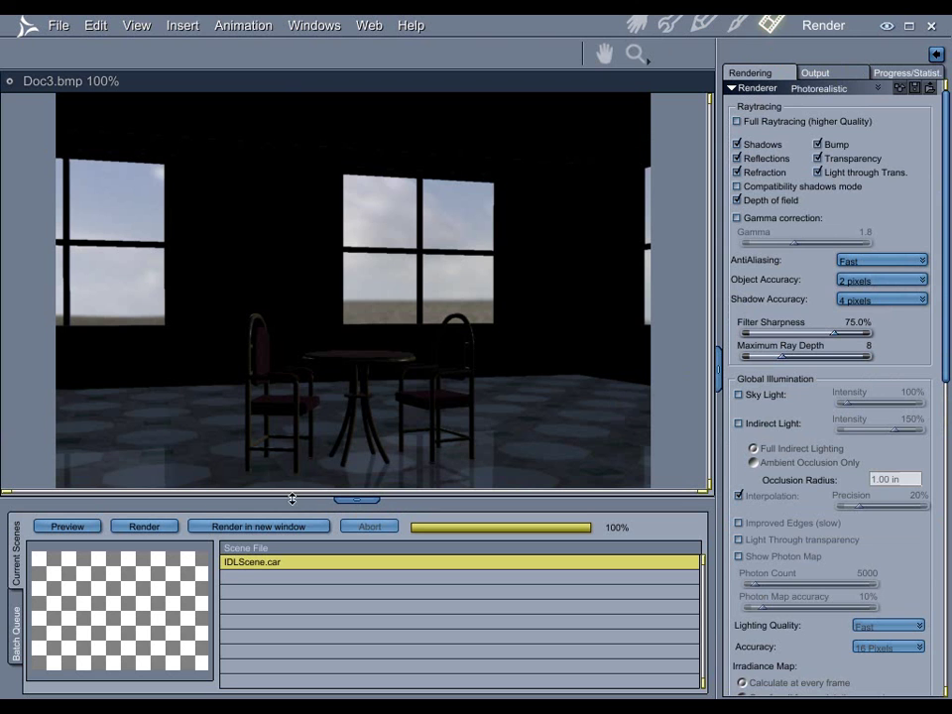
Step: Re-render the room with the sun on, inspect the image, and undock Doc3.bmp into a floating window
{"action": "left_click", "coordinate": [131, 527]}
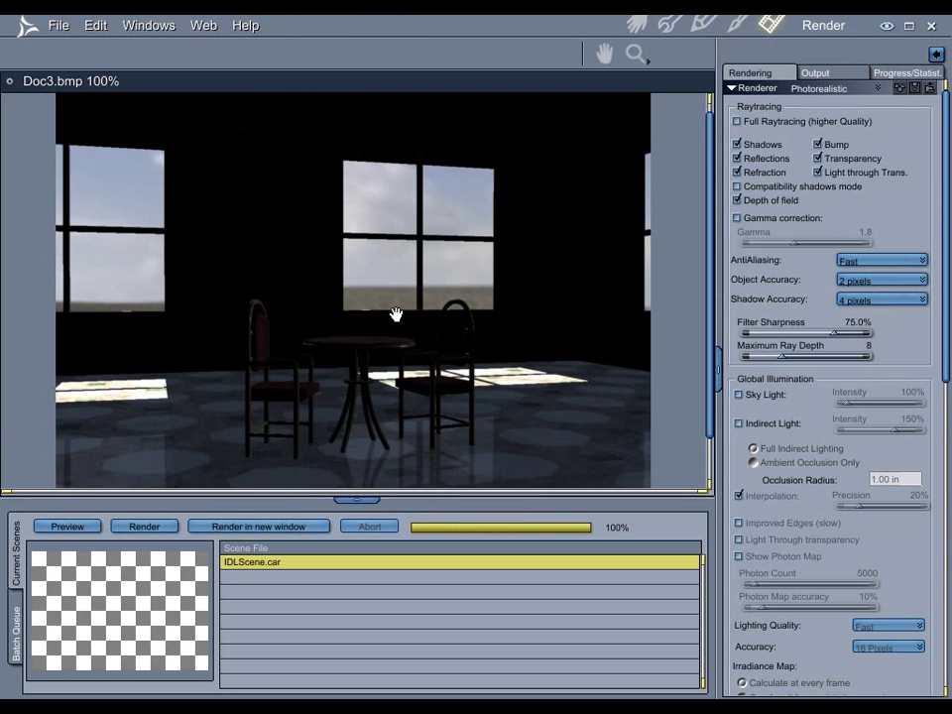
{"action": "scroll", "coordinate": [412, 397], "scroll_direction": "down", "scroll_amount": 2}
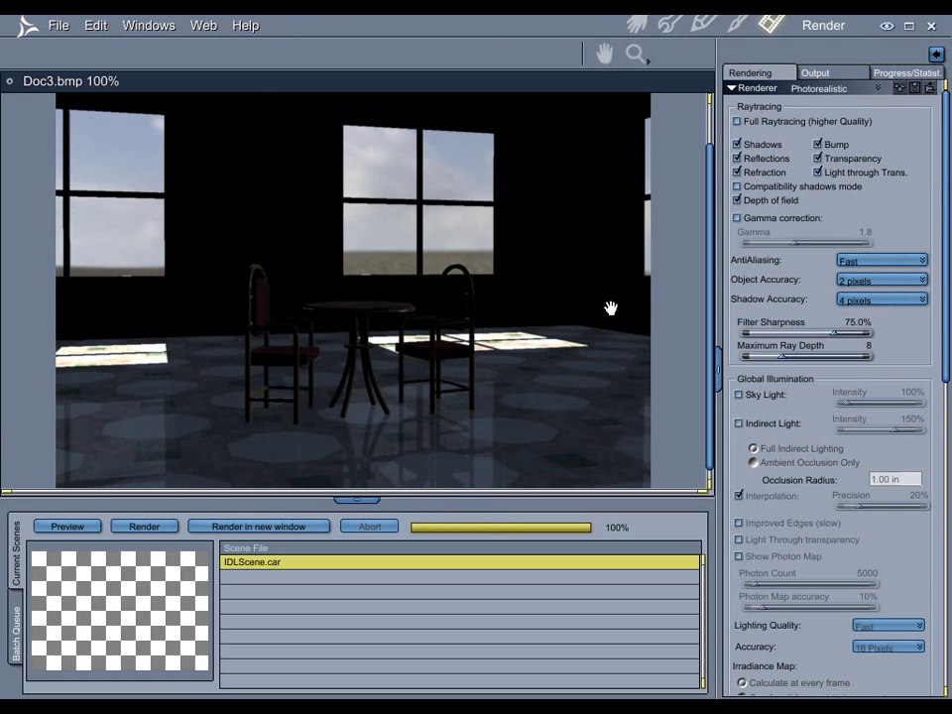
{"action": "left_click_drag", "start_coordinate": [610, 308], "coordinate": [606, 357]}
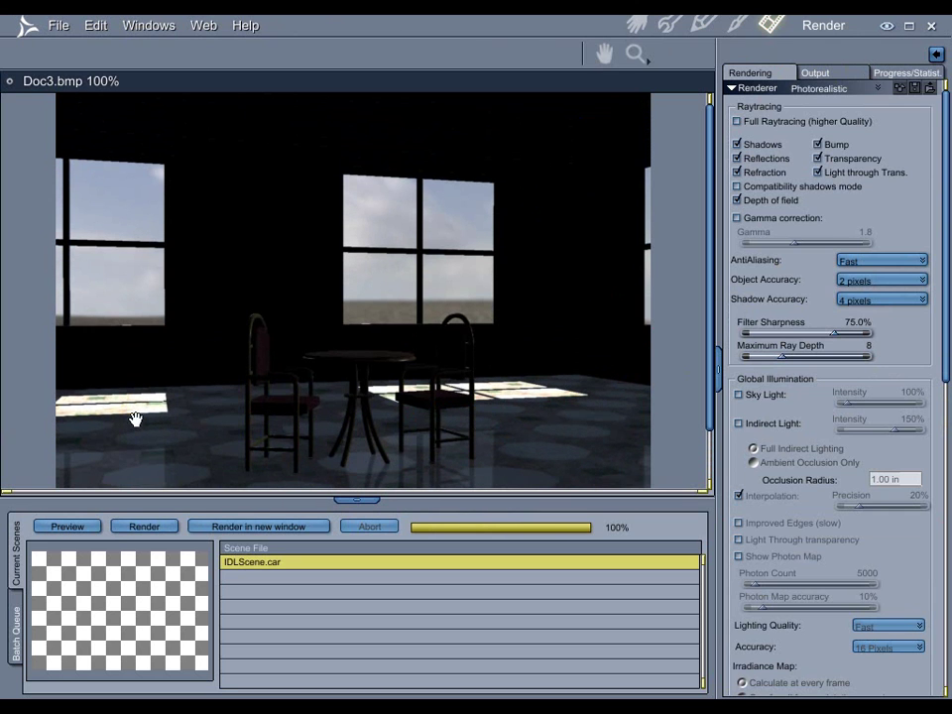
{"action": "left_click_drag", "start_coordinate": [589, 322], "coordinate": [599, 249]}
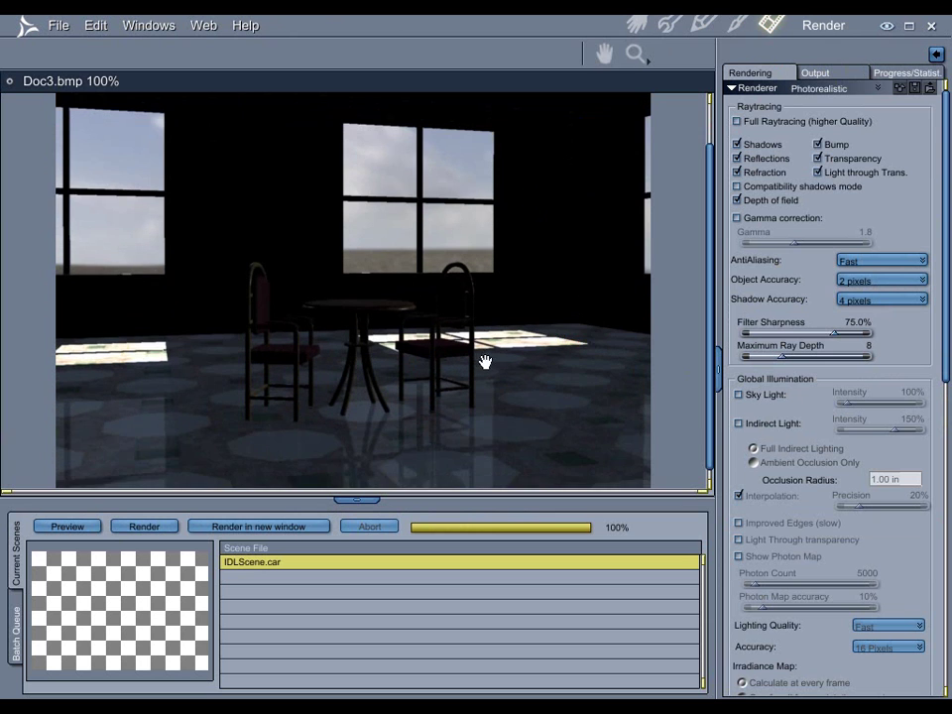
{"action": "left_click_drag", "start_coordinate": [484, 363], "coordinate": [512, 395]}
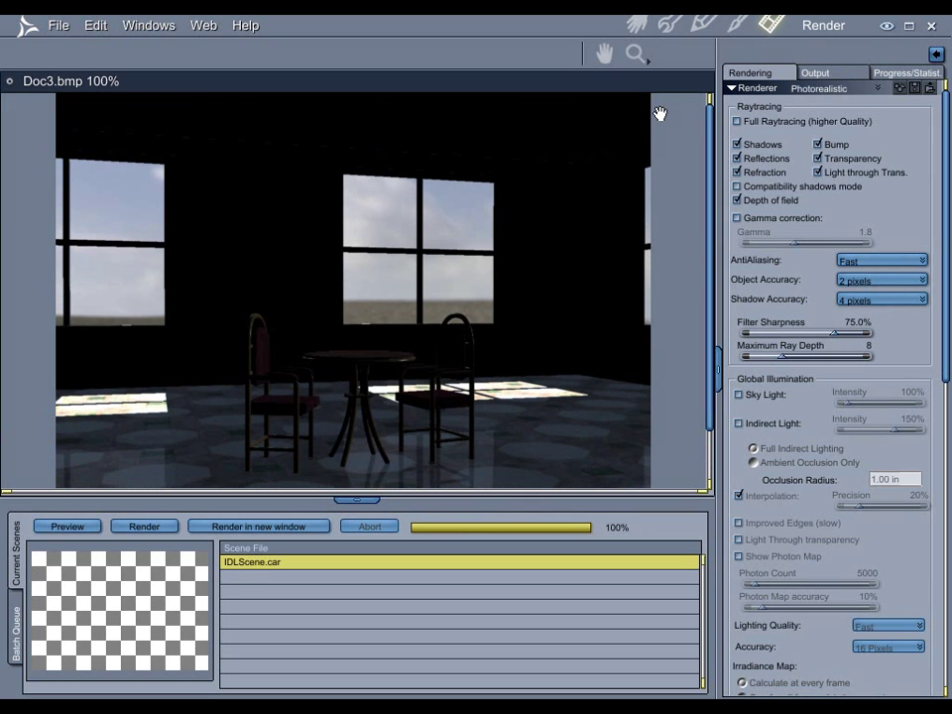
{"action": "left_click_drag", "start_coordinate": [202, 82], "coordinate": [138, 163]}
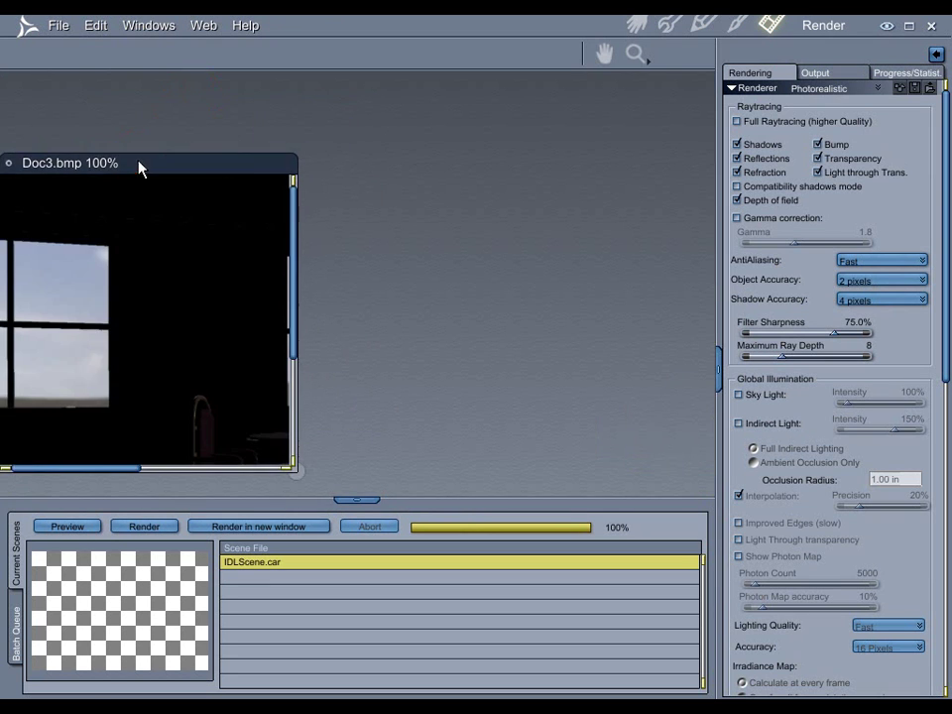
Step: Enable Sky Light (100%) and Indirect Light (150%), review the Global Illumination options, and lower the Doc3.bmp window
{"action": "left_click", "coordinate": [738, 395]}
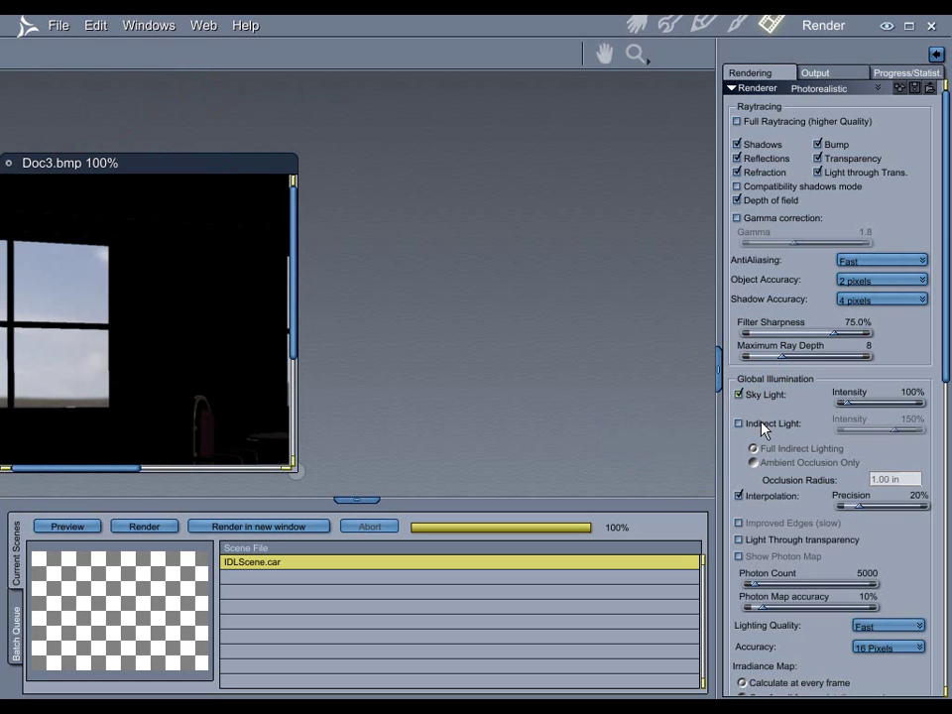
{"action": "left_click", "coordinate": [762, 424]}
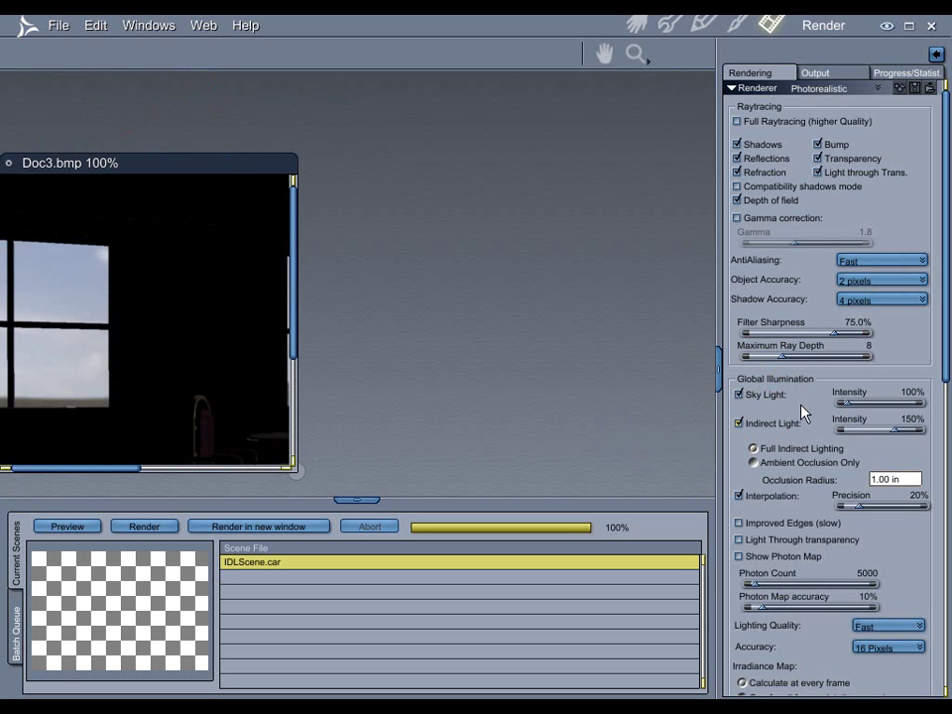
{"action": "scroll", "coordinate": [808, 407], "scroll_direction": "down", "scroll_amount": 3}
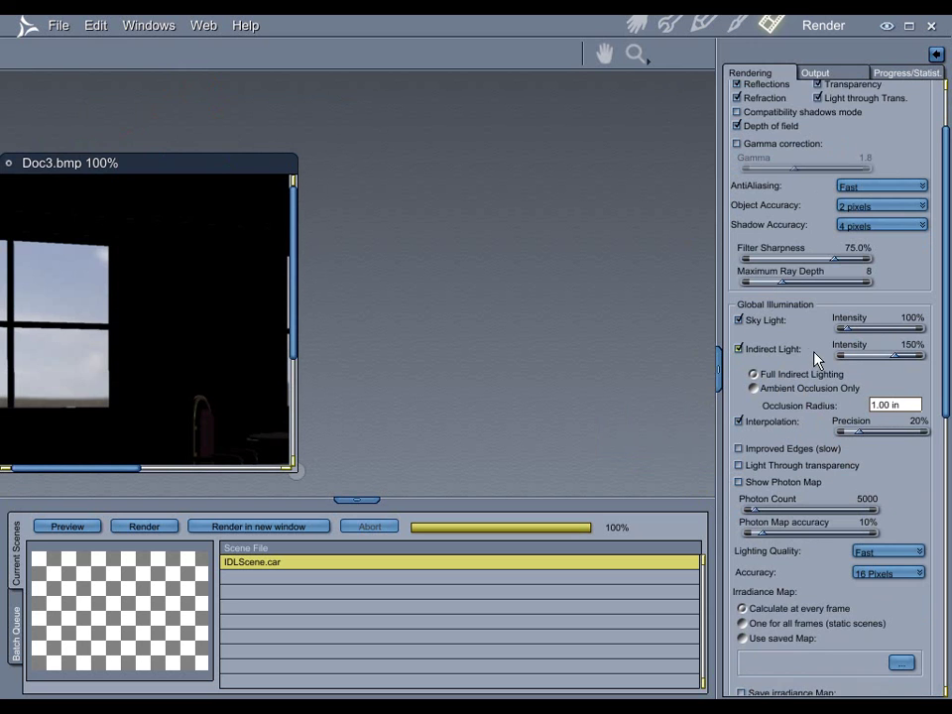
{"action": "scroll", "coordinate": [811, 362], "scroll_direction": "down", "scroll_amount": 2}
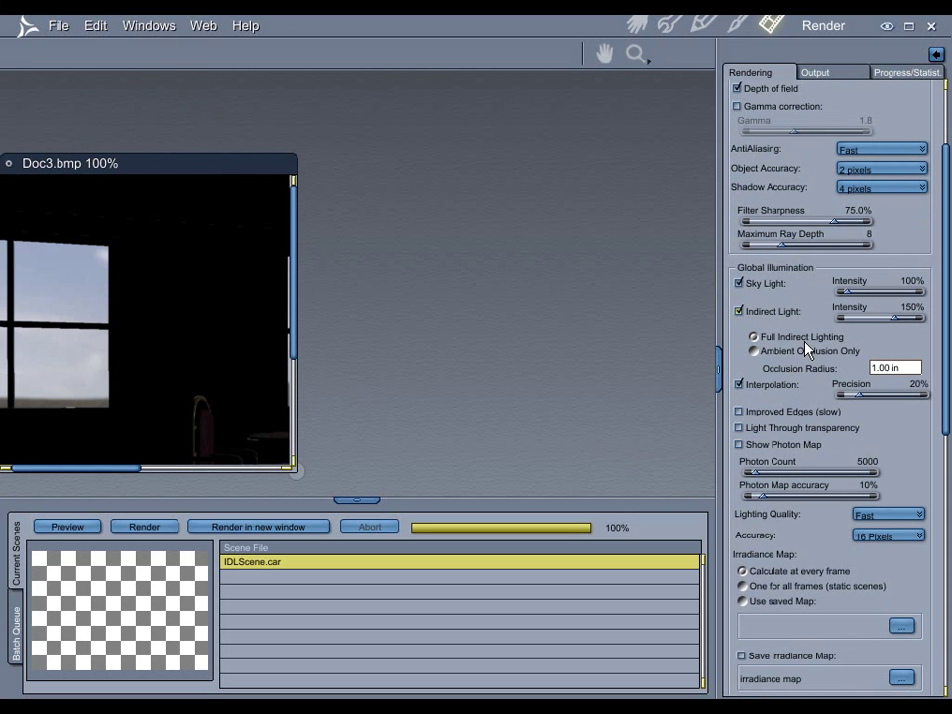
{"action": "scroll", "coordinate": [808, 348], "scroll_direction": "up", "scroll_amount": 4}
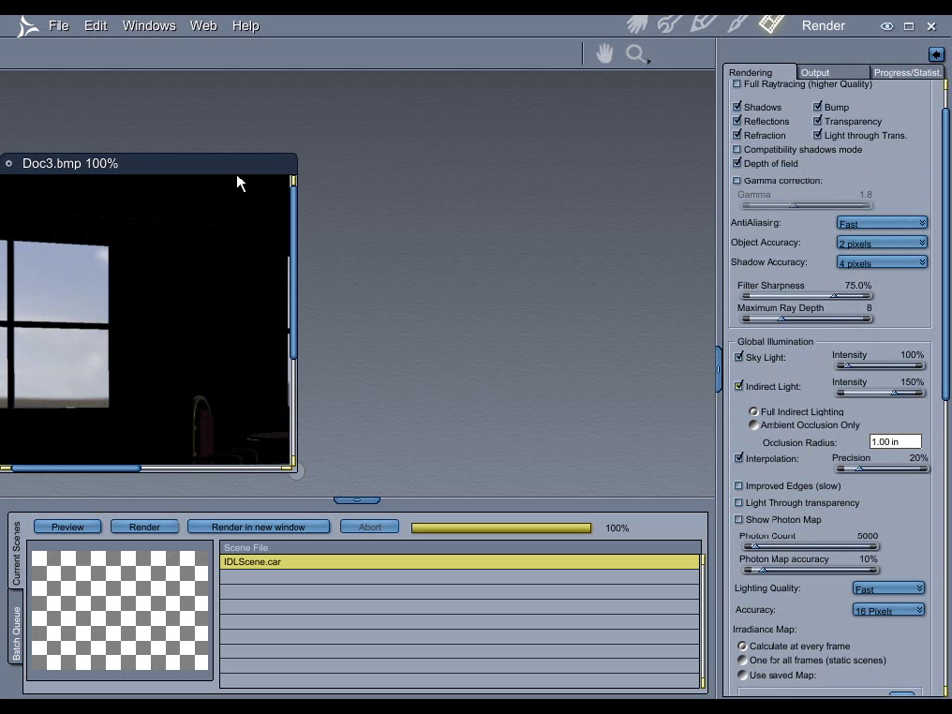
{"action": "left_click_drag", "start_coordinate": [234, 166], "coordinate": [162, 174]}
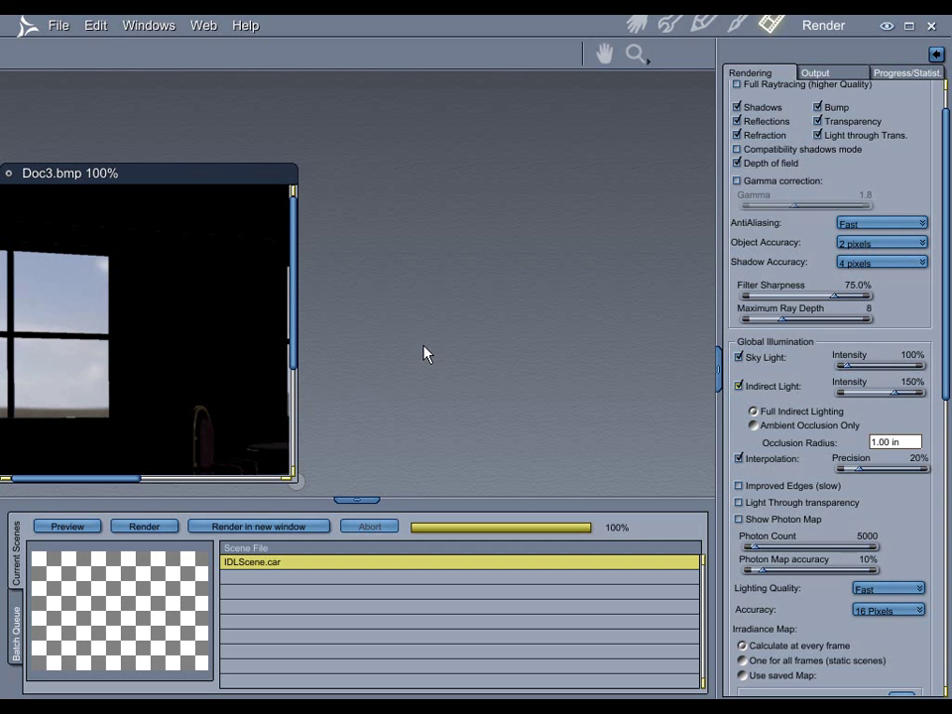
Step: Render the scene into a new Doc4 window, maximize it, and let it reach 100%
{"action": "left_click", "coordinate": [293, 527]}
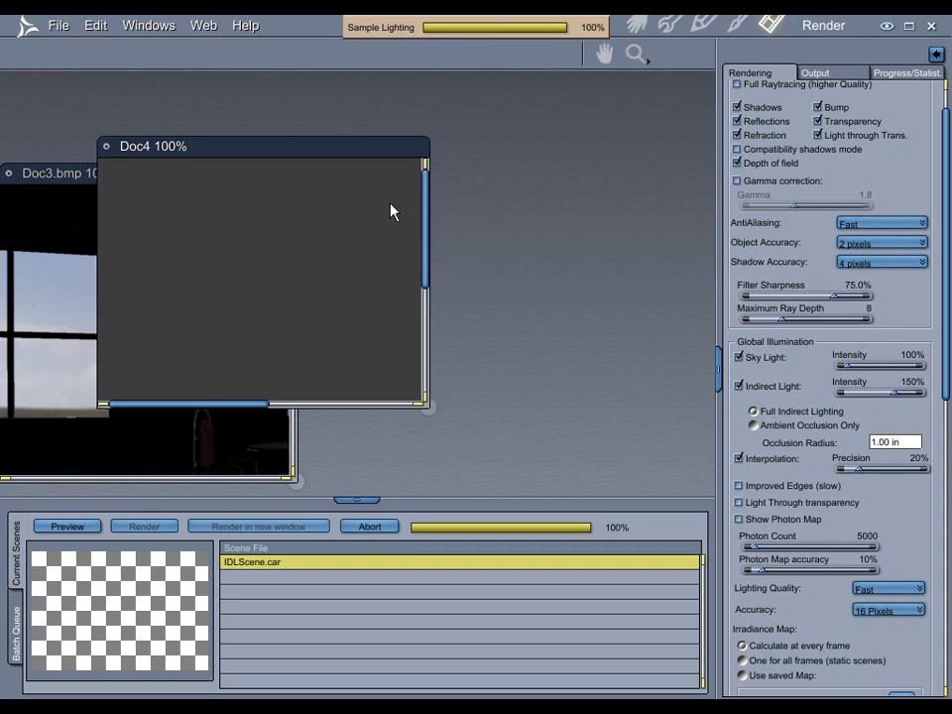
{"action": "double_click", "coordinate": [341, 153]}
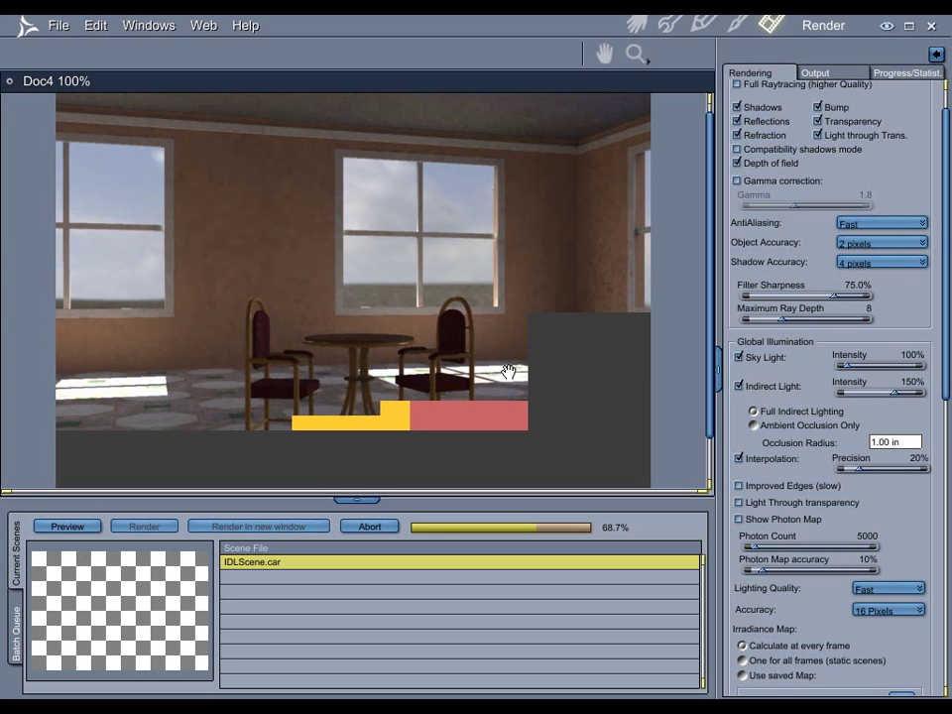
{"action": "left_click_drag", "start_coordinate": [493, 163], "coordinate": [493, 169]}
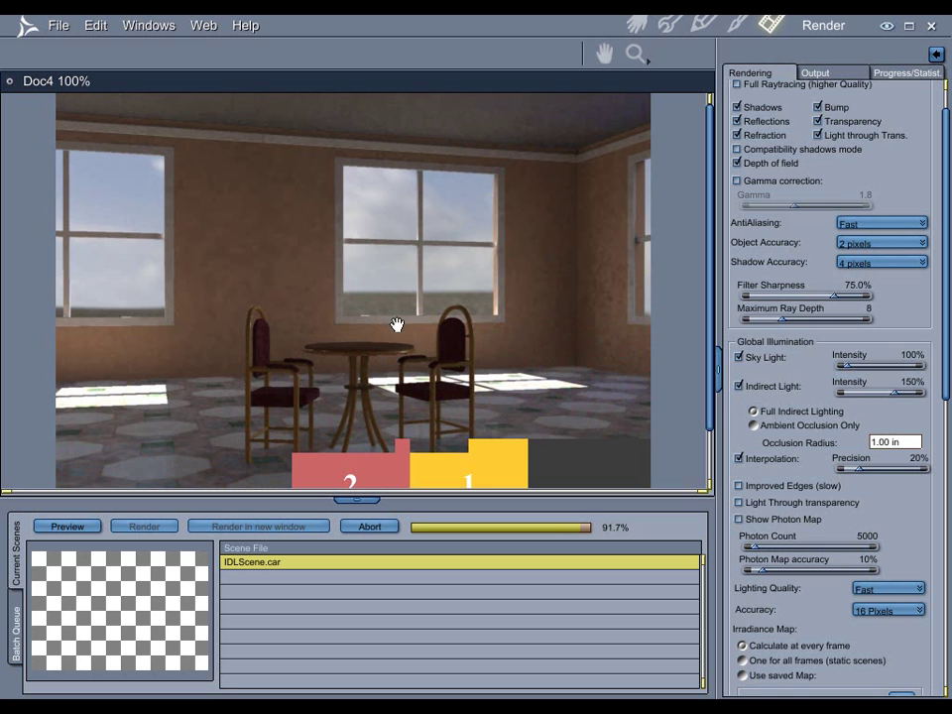
{"action": "left_click_drag", "start_coordinate": [406, 314], "coordinate": [420, 251]}
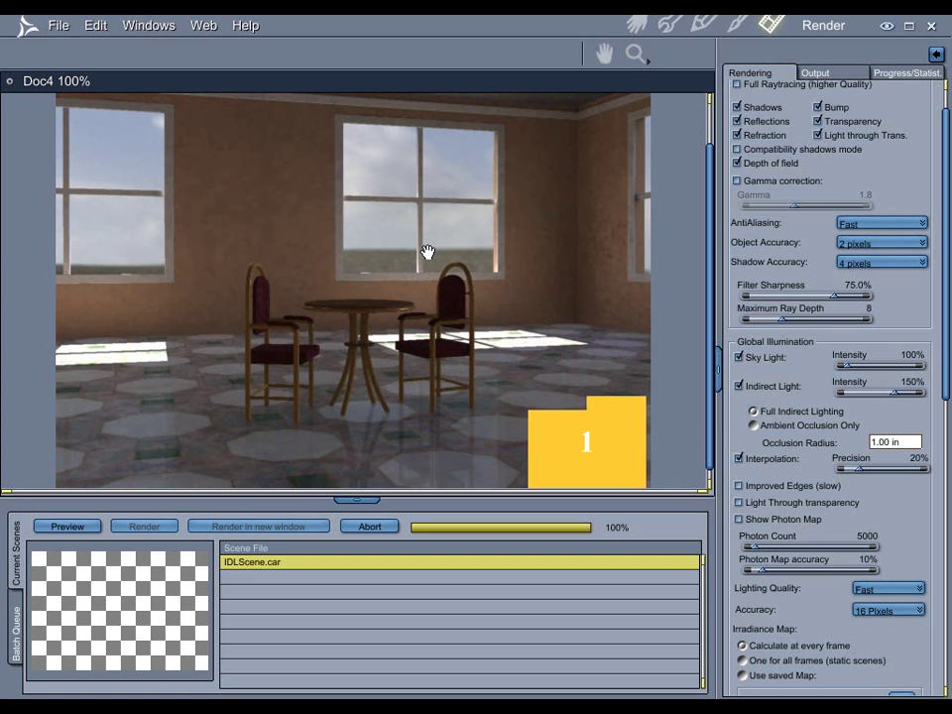
{"action": "left_click", "coordinate": [386, 222]}
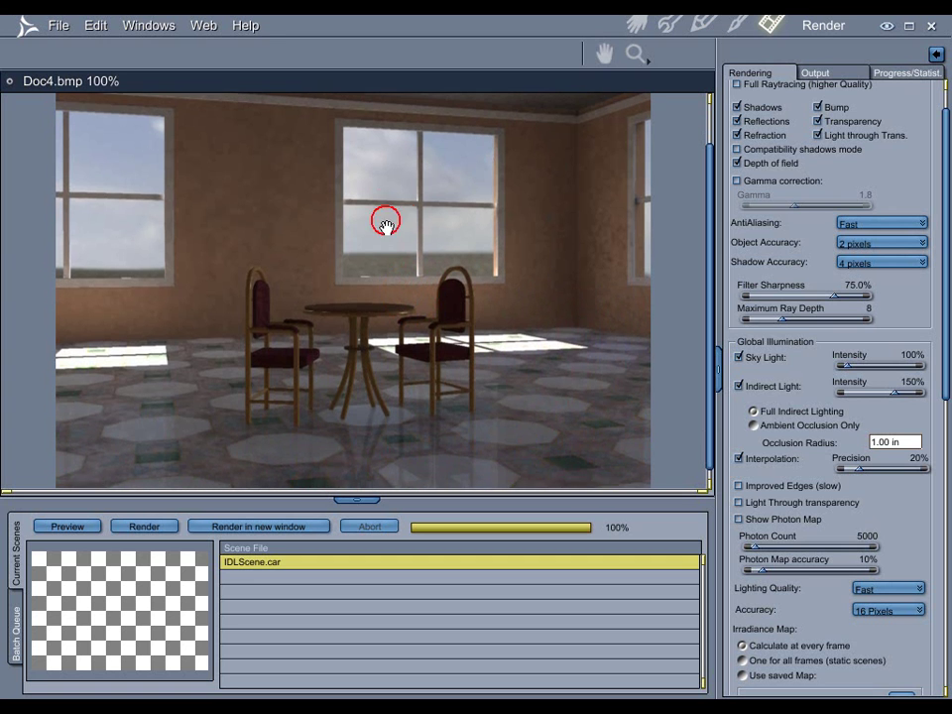
{"action": "left_click_drag", "start_coordinate": [386, 222], "coordinate": [389, 238]}
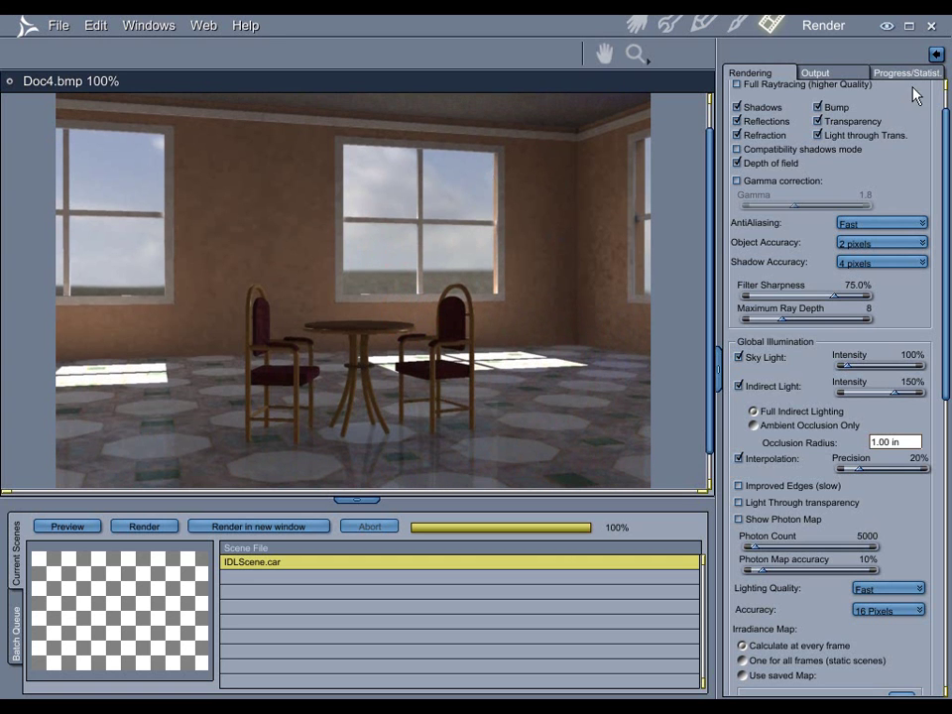
{"action": "left_click", "coordinate": [908, 75]}
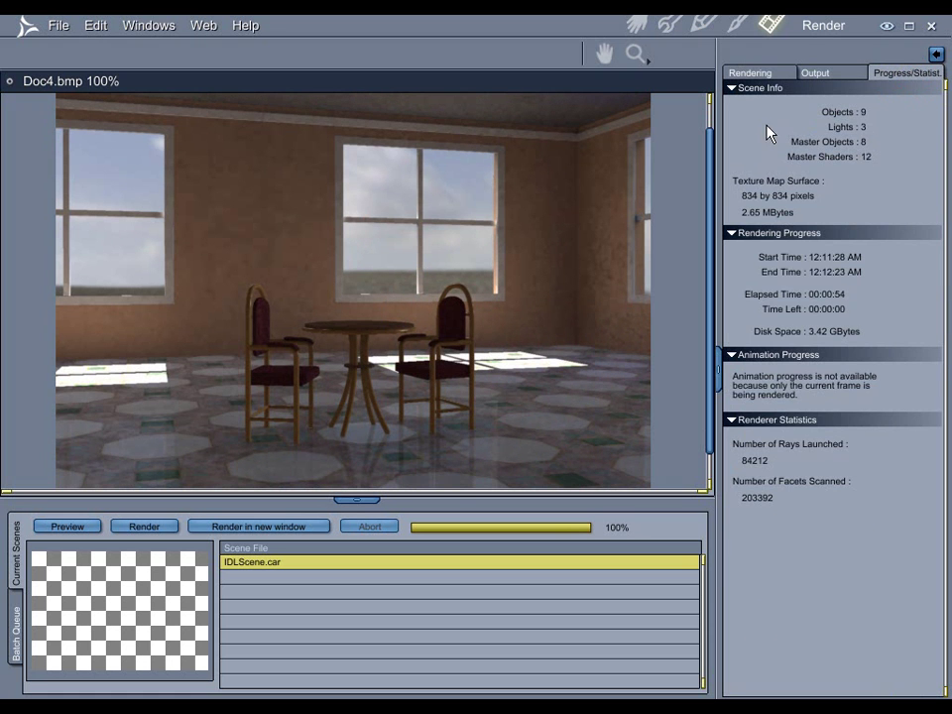
{"action": "left_click", "coordinate": [764, 76]}
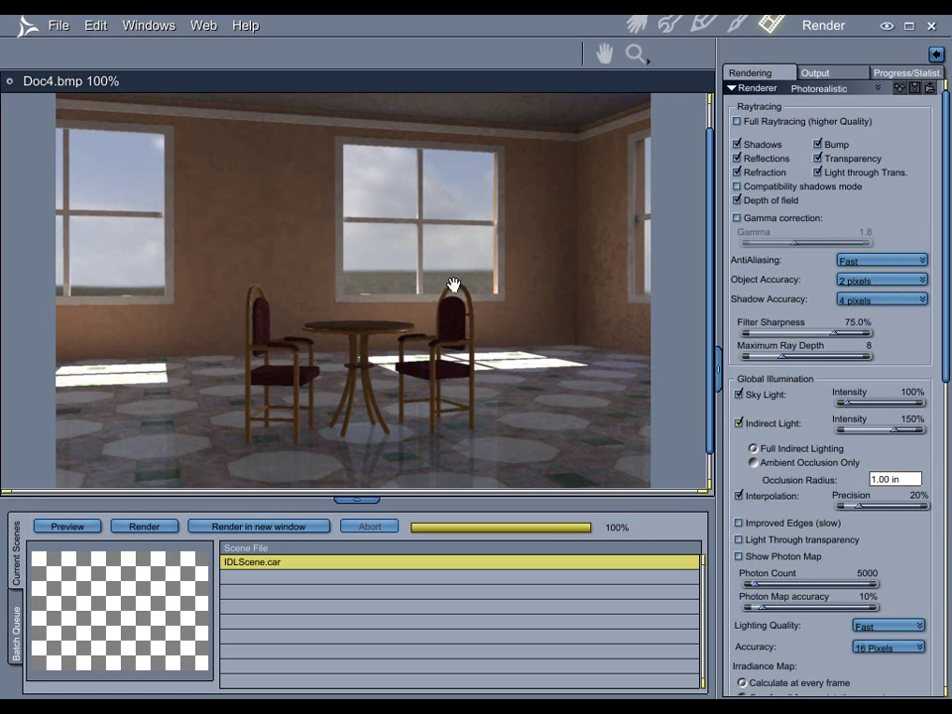
{"action": "left_click_drag", "start_coordinate": [459, 302], "coordinate": [522, 321]}
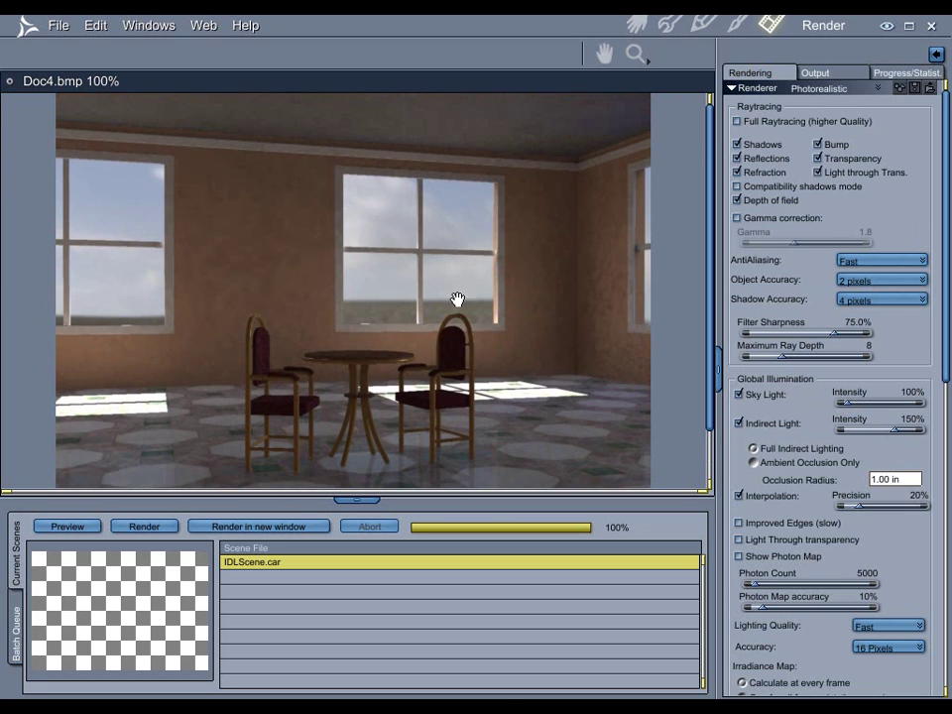
{"action": "left_click", "coordinate": [568, 312]}
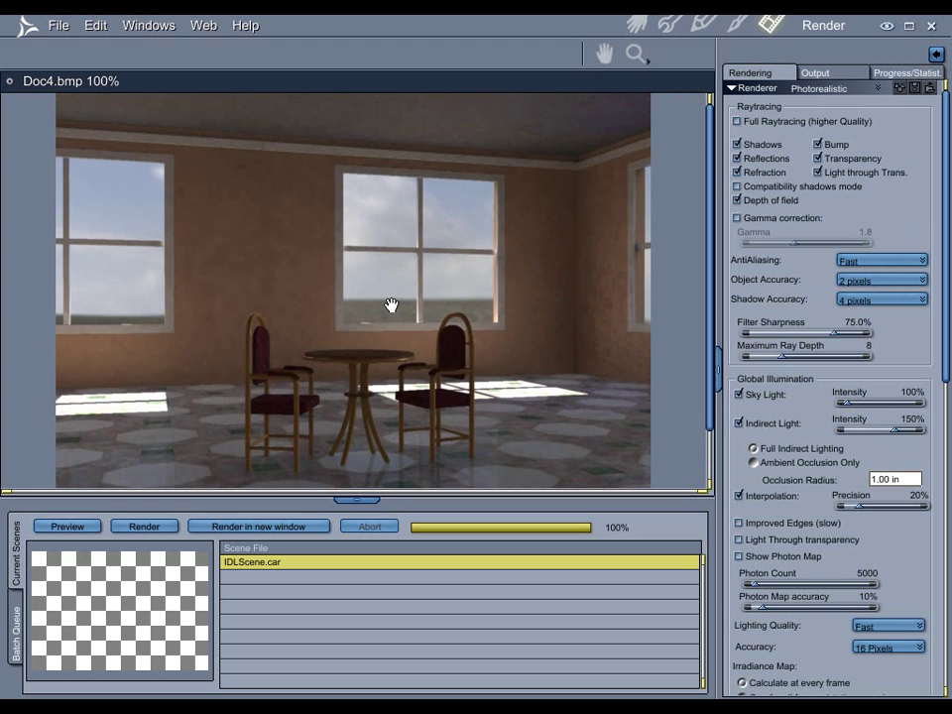
{"action": "left_click_drag", "start_coordinate": [388, 304], "coordinate": [427, 253]}
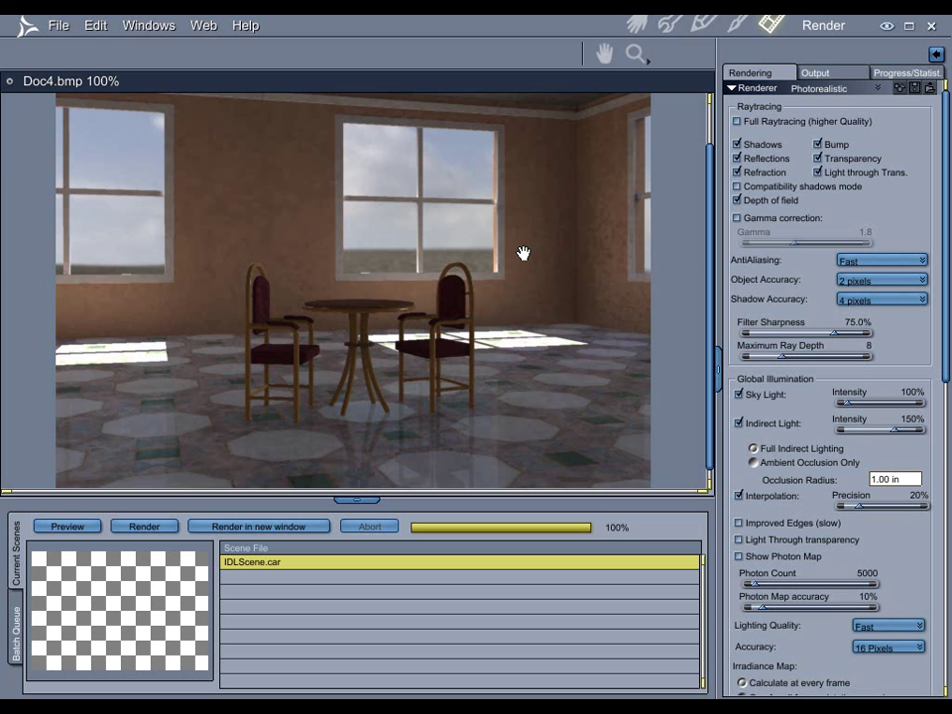
{"action": "left_click_drag", "start_coordinate": [523, 254], "coordinate": [543, 271]}
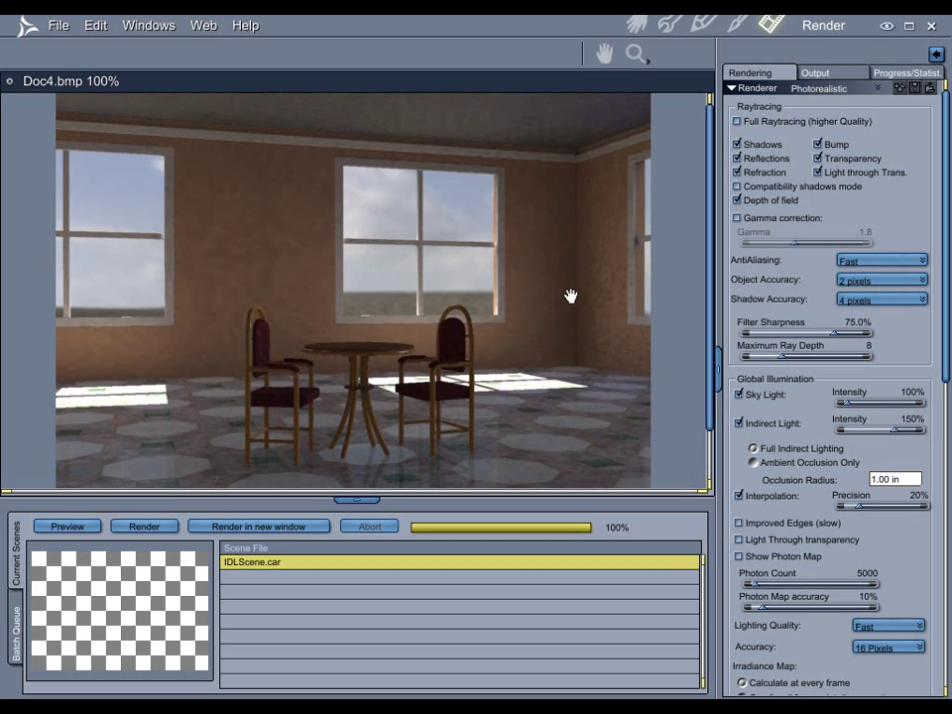
{"action": "left_click_drag", "start_coordinate": [550, 318], "coordinate": [565, 297]}
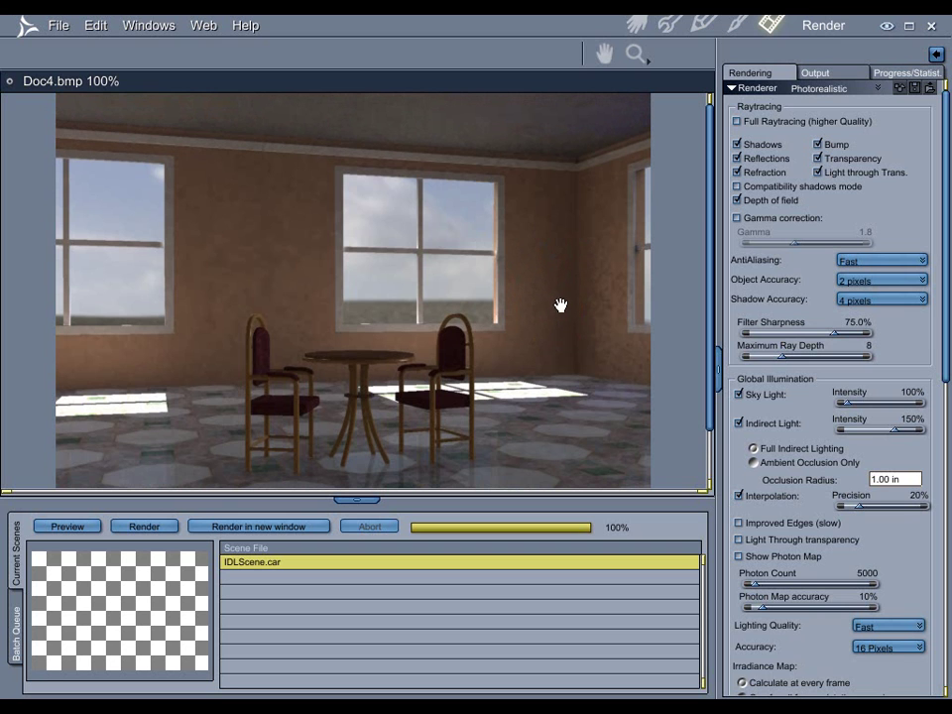
{"action": "mouse_move", "coordinate": [591, 361]}
{"action": "left_mouse_down"}
{"action": "mouse_move", "coordinate": [597, 299]}
{"action": "mouse_move", "coordinate": [589, 357]}
{"action": "left_mouse_up"}
{"action": "mouse_move", "coordinate": [580, 311]}
{"action": "left_mouse_down"}
{"action": "mouse_move", "coordinate": [580, 287]}
{"action": "mouse_move", "coordinate": [578, 312]}
{"action": "left_mouse_up"}
{"action": "left_click_drag", "start_coordinate": [568, 357], "coordinate": [572, 328]}
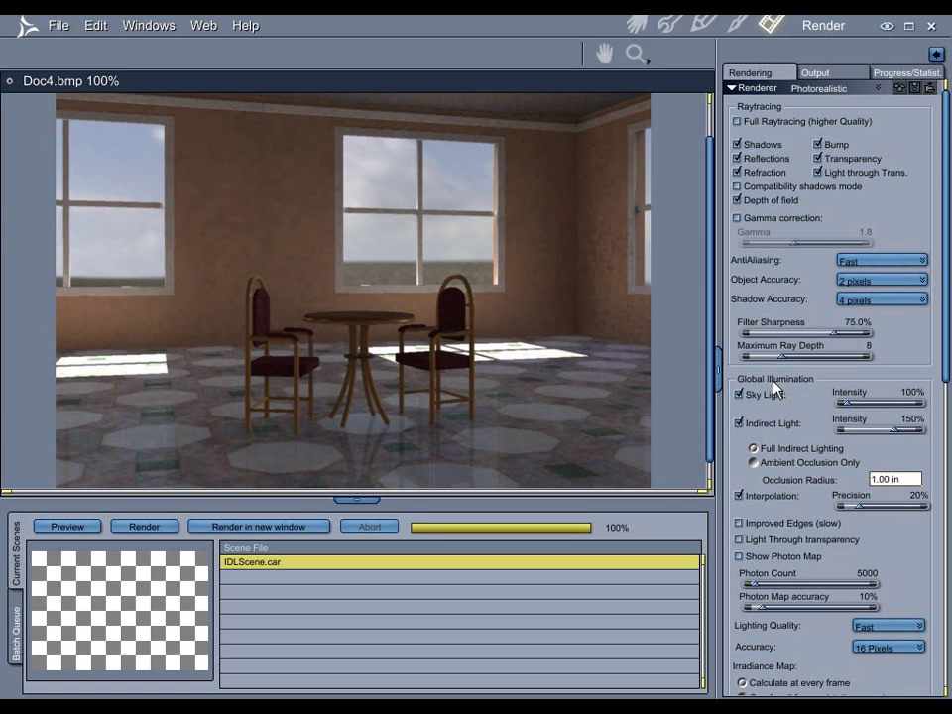
{"action": "left_click_drag", "start_coordinate": [629, 394], "coordinate": [623, 404]}
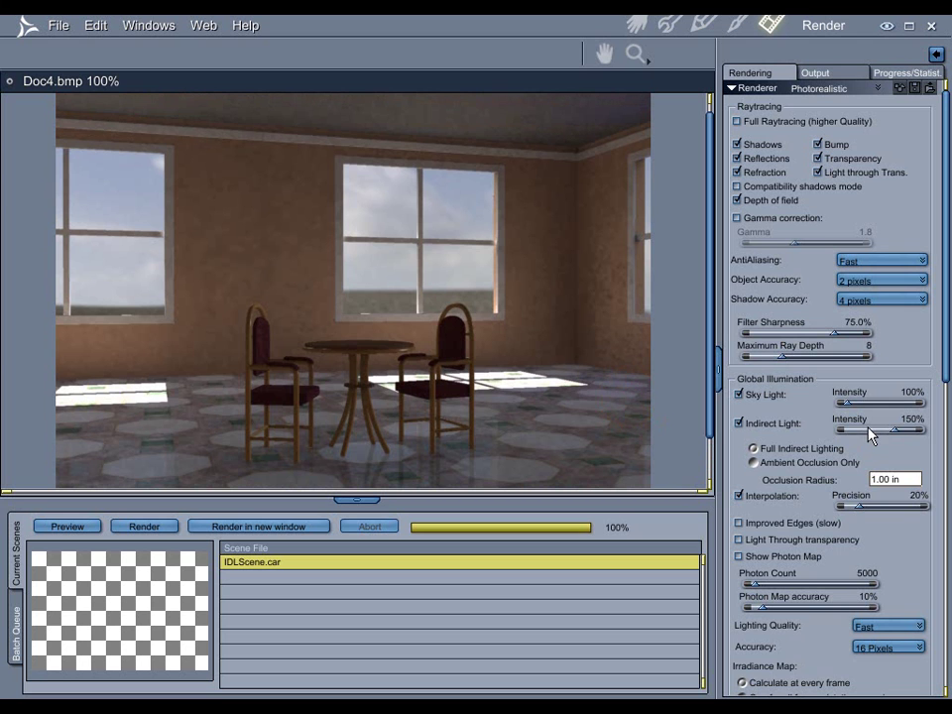
{"action": "mouse_move", "coordinate": [570, 383]}
{"action": "left_mouse_down"}
{"action": "mouse_move", "coordinate": [575, 346]}
{"action": "mouse_move", "coordinate": [572, 363]}
{"action": "left_mouse_up"}
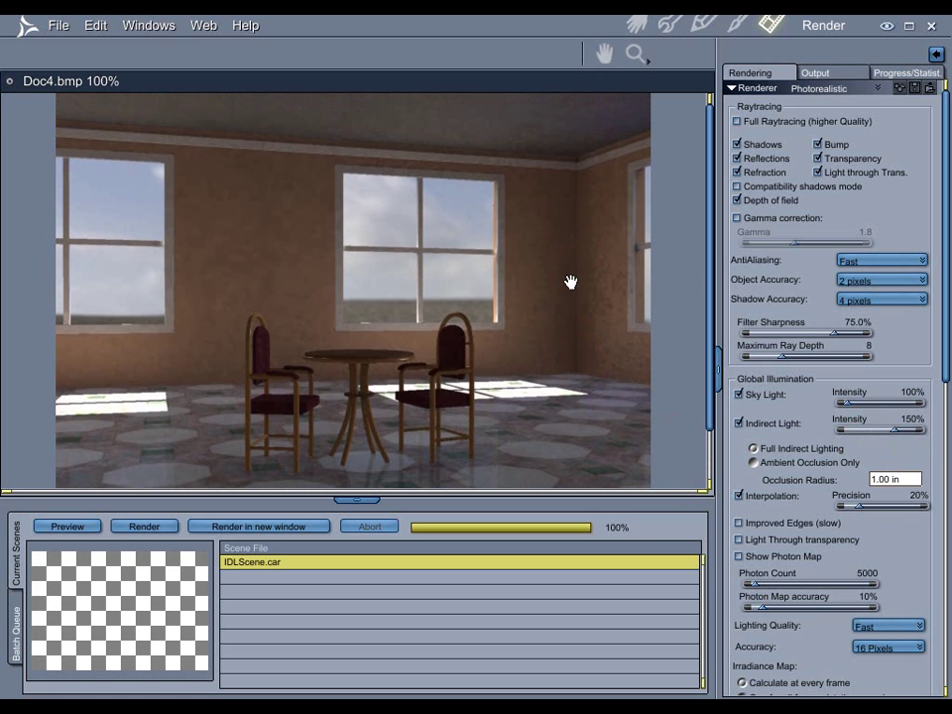
{"action": "mouse_move", "coordinate": [569, 280]}
{"action": "left_mouse_down"}
{"action": "mouse_move", "coordinate": [576, 243]}
{"action": "mouse_move", "coordinate": [569, 287]}
{"action": "left_mouse_up"}
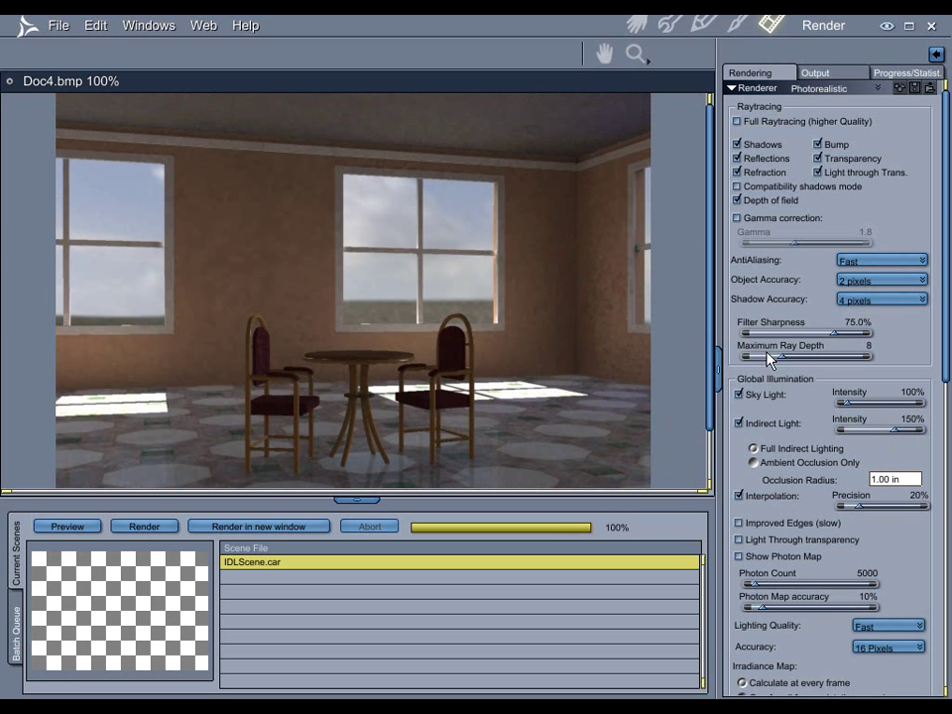
{"action": "left_click", "coordinate": [632, 25]}
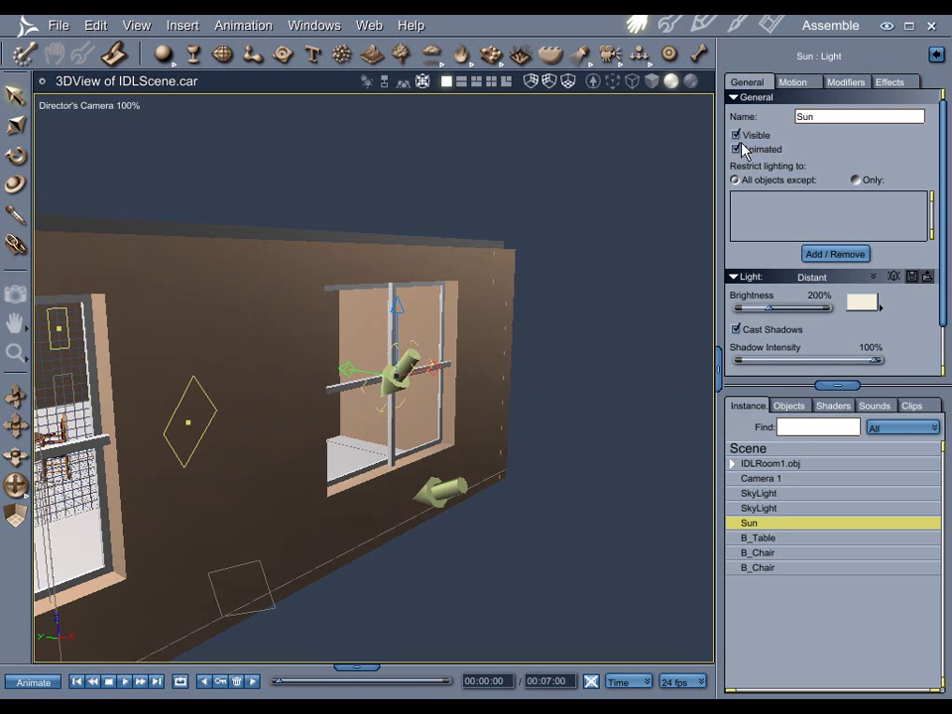
{"action": "left_click", "coordinate": [771, 22]}
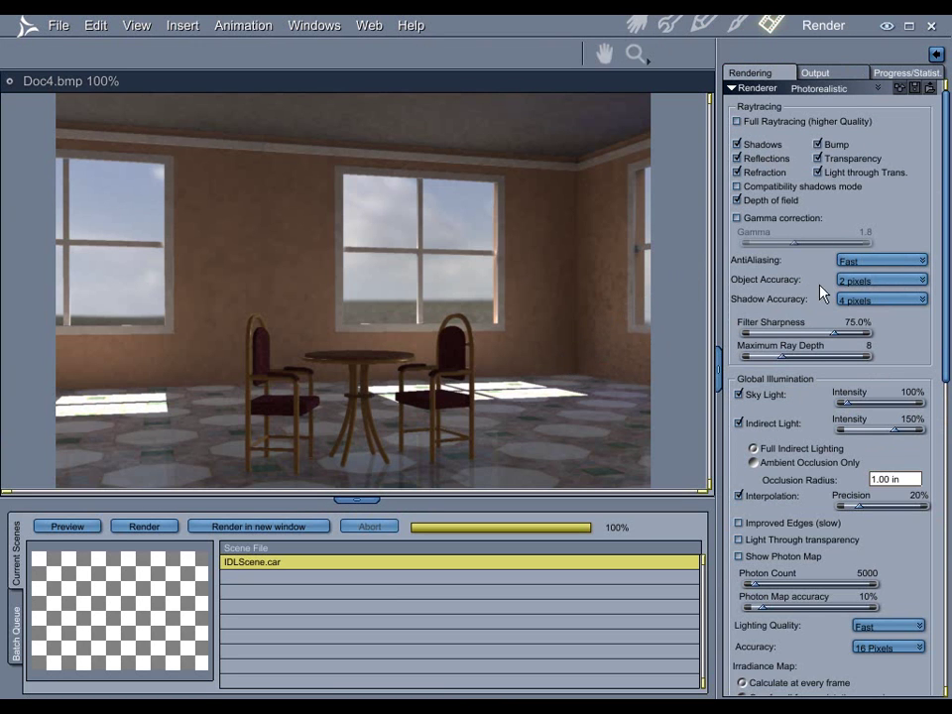
{"action": "mouse_move", "coordinate": [574, 343]}
{"action": "left_mouse_down"}
{"action": "mouse_move", "coordinate": [577, 288]}
{"action": "mouse_move", "coordinate": [576, 339]}
{"action": "left_mouse_up"}
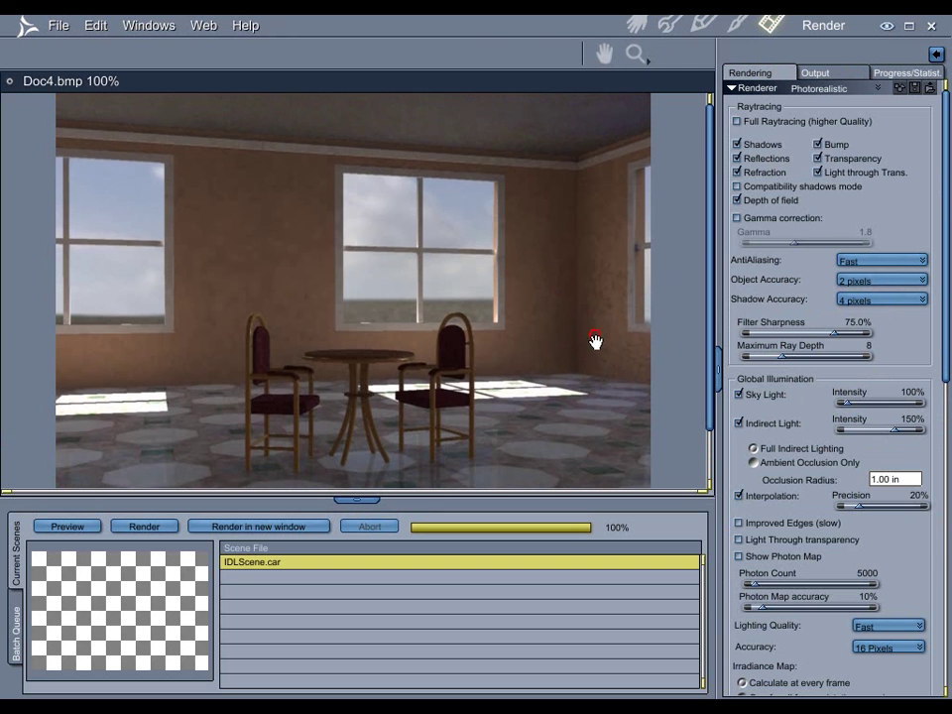
{"action": "left_click_drag", "start_coordinate": [595, 340], "coordinate": [592, 306]}
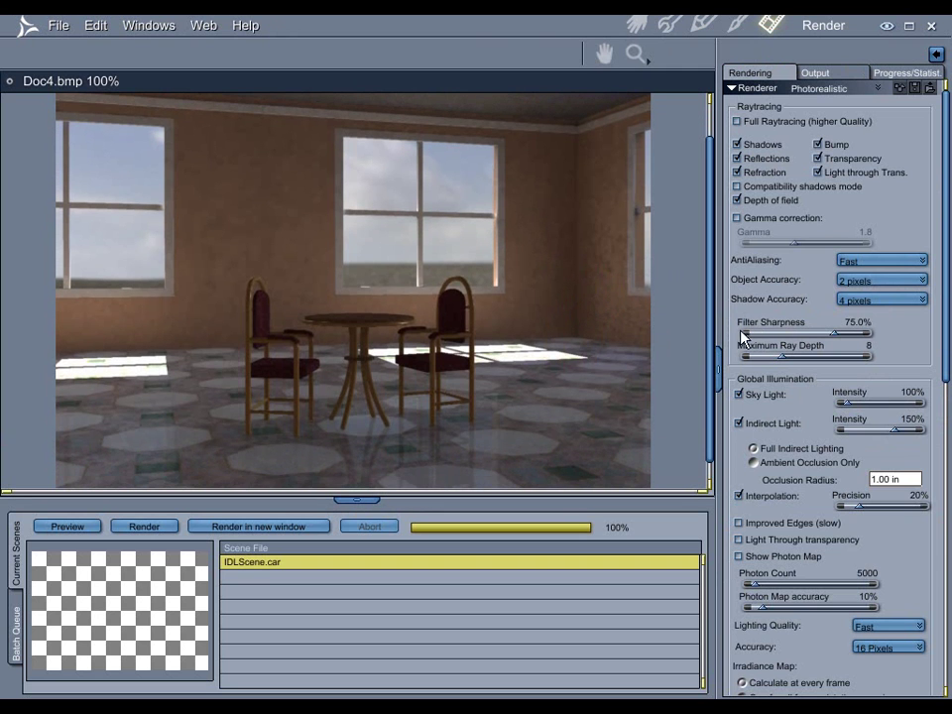
{"action": "left_click_drag", "start_coordinate": [562, 334], "coordinate": [561, 369]}
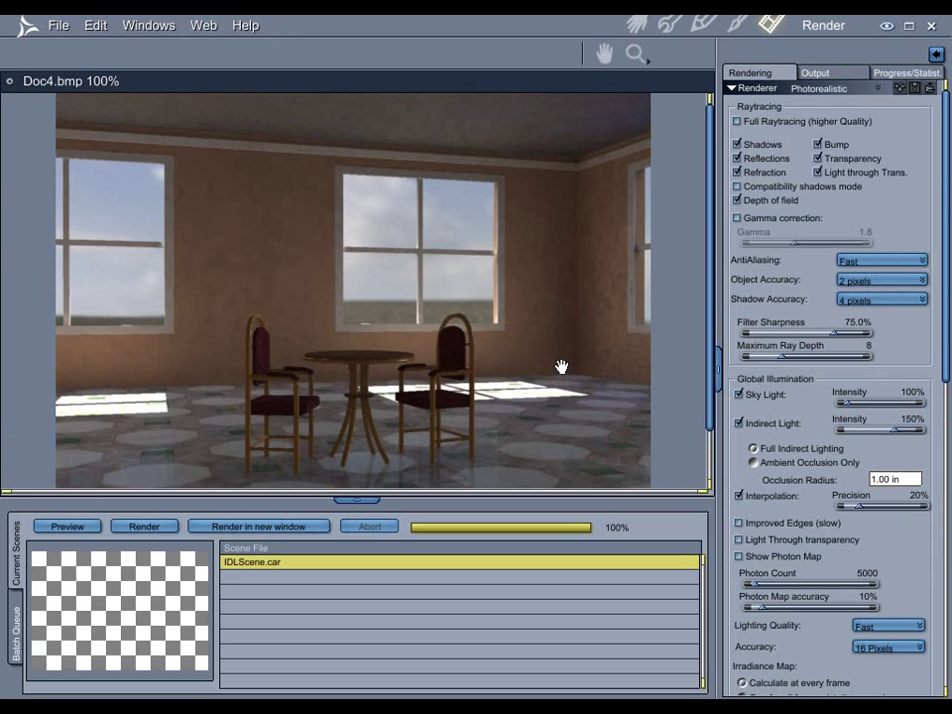